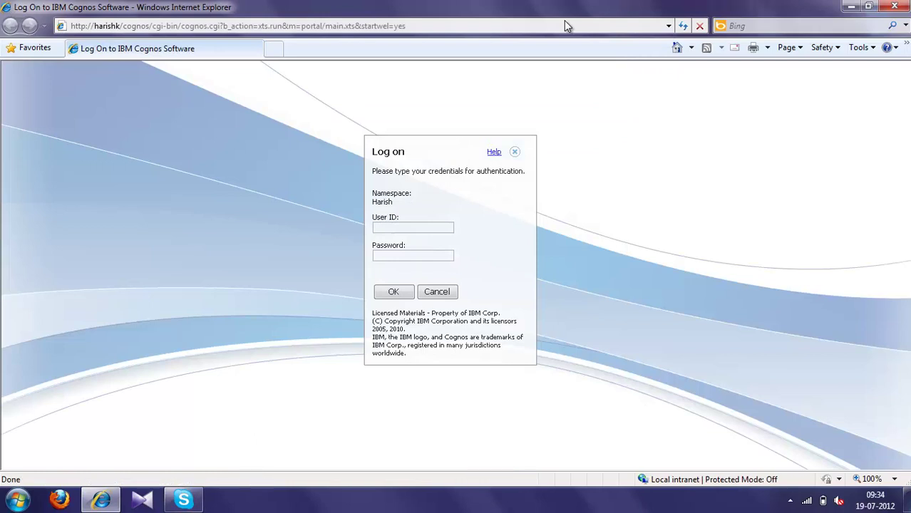
Log on to IBM Cognos Connection with the user ID and password.
type("ish1")
key("Return")
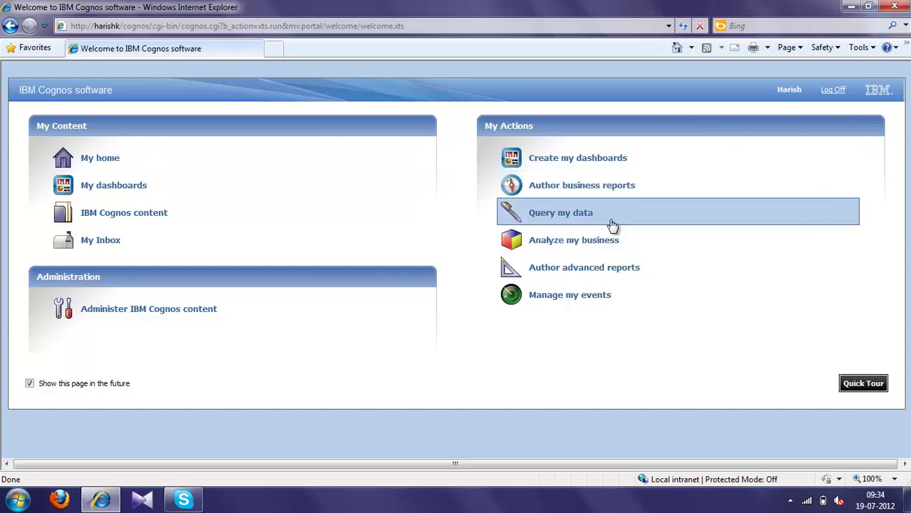
Launch Report Studio for an advanced report on the GO Sales (query) package.
left_click(614, 241)
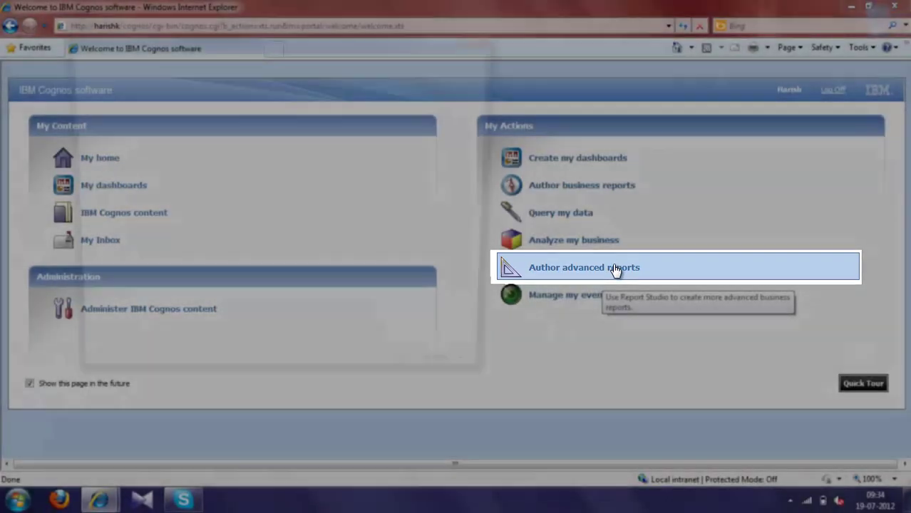
left_click(616, 269)
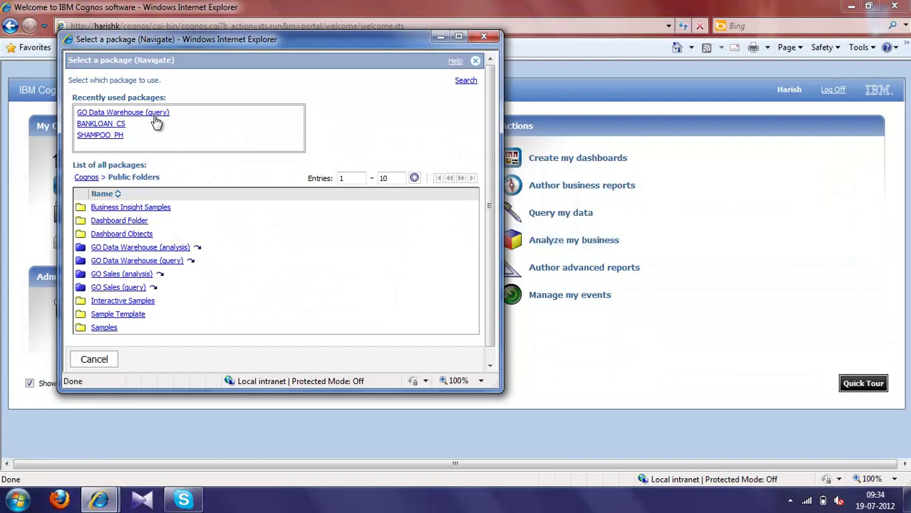
left_click(128, 288)
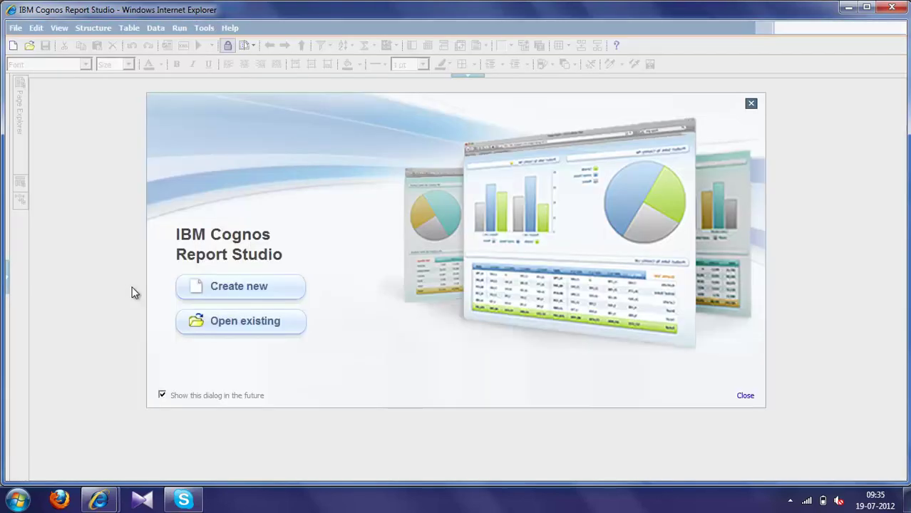
Create a new list report with Product line, Product type and Product columns.
left_click(258, 292)
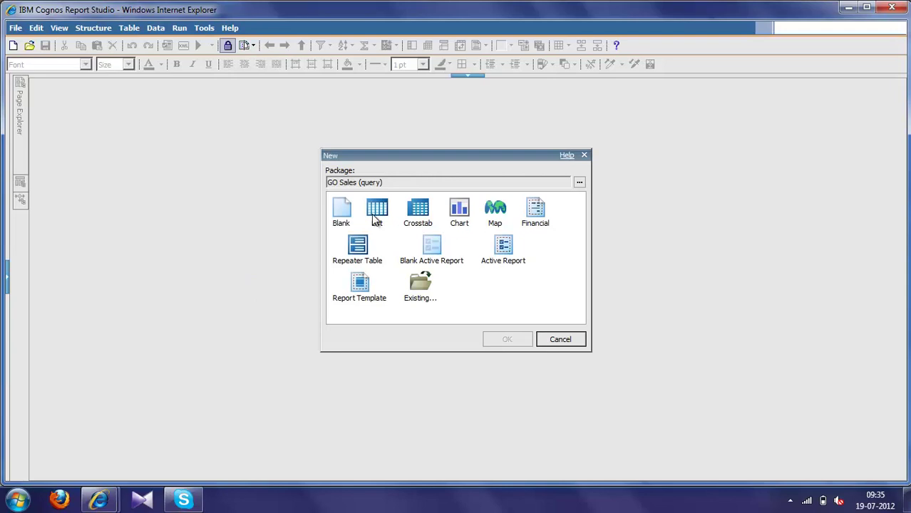
double_click(376, 216)
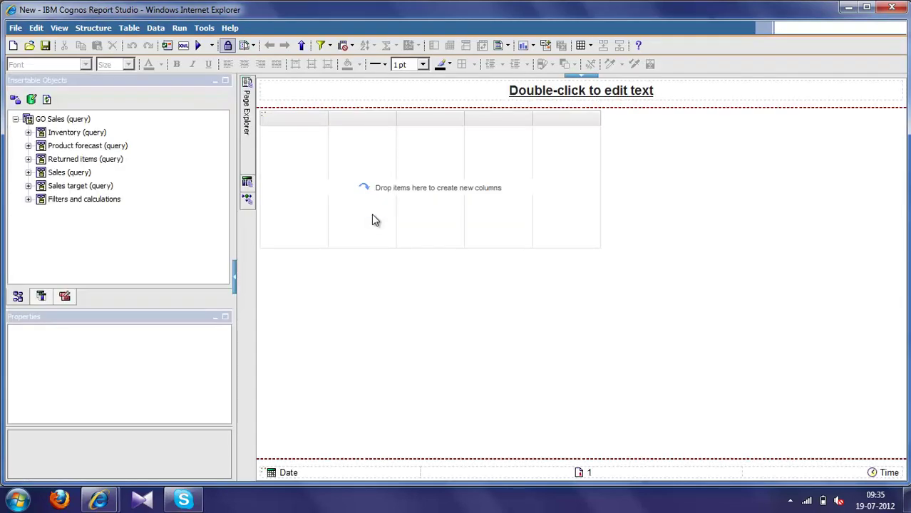
left_click(28, 173)
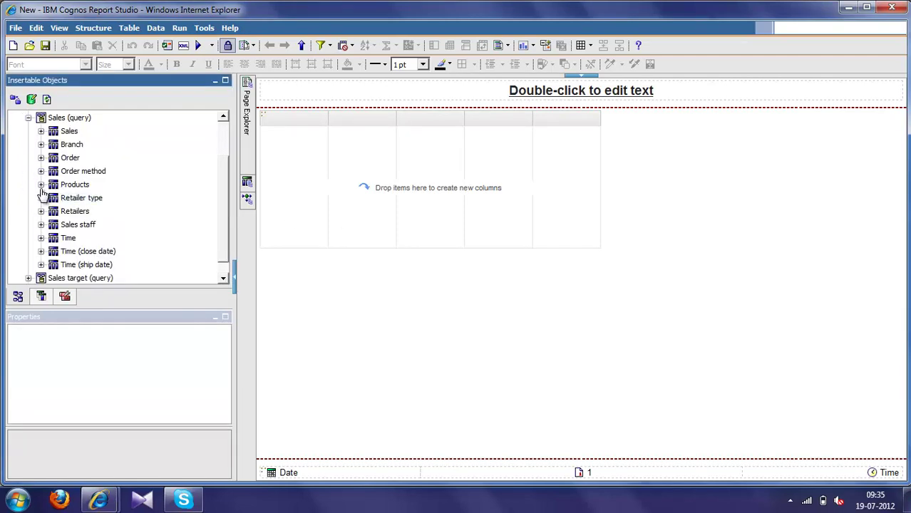
left_click(41, 184)
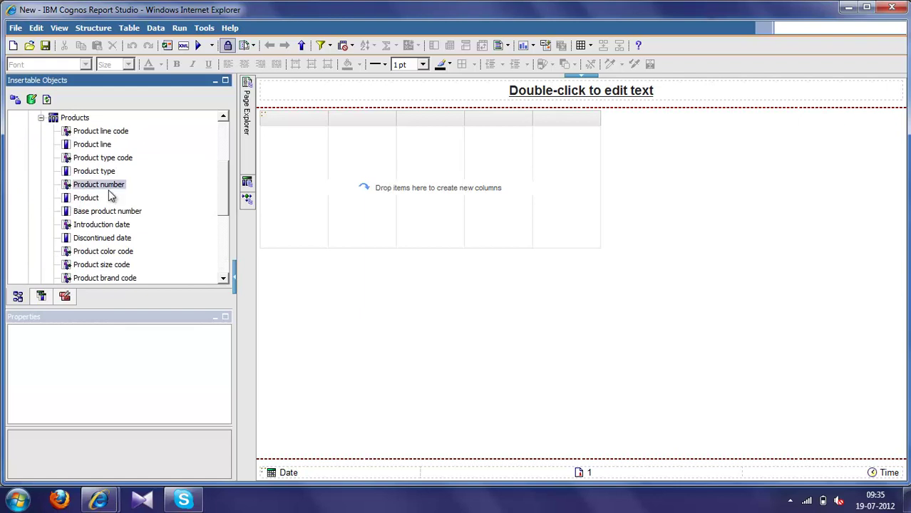
double_click(98, 145)
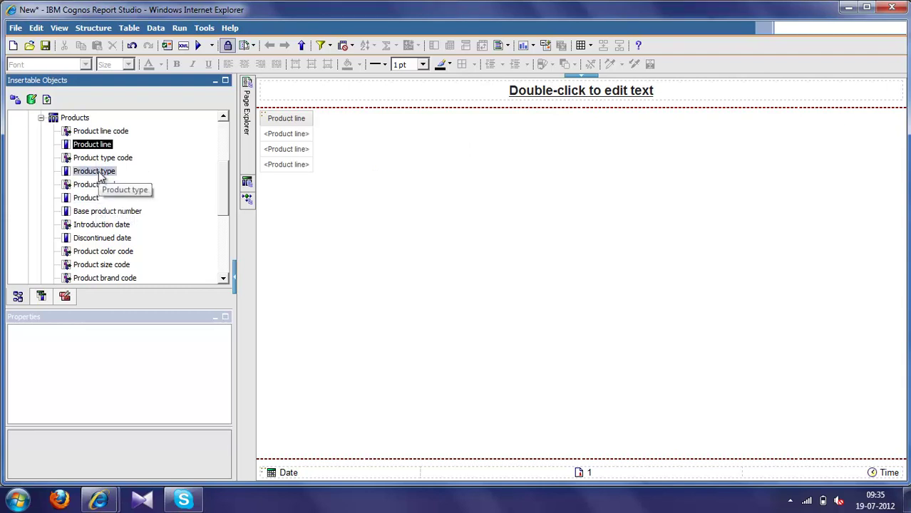
double_click(100, 172)
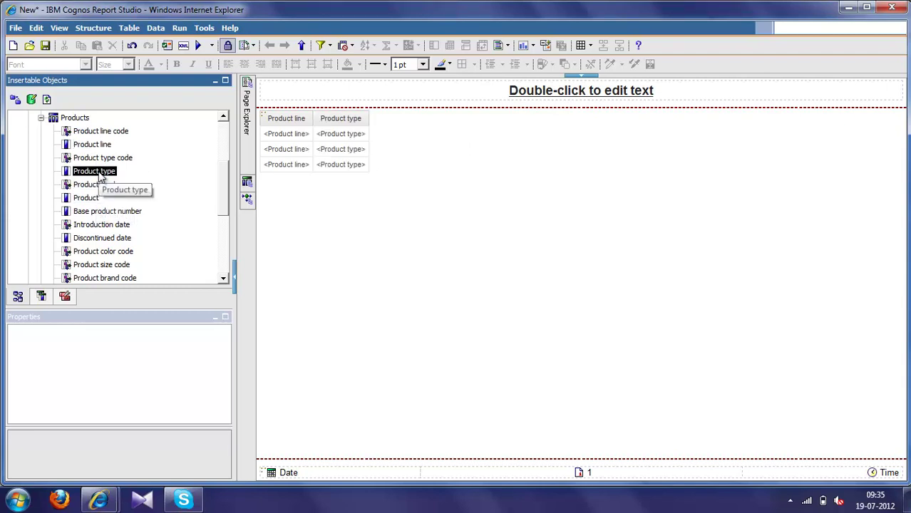
double_click(86, 198)
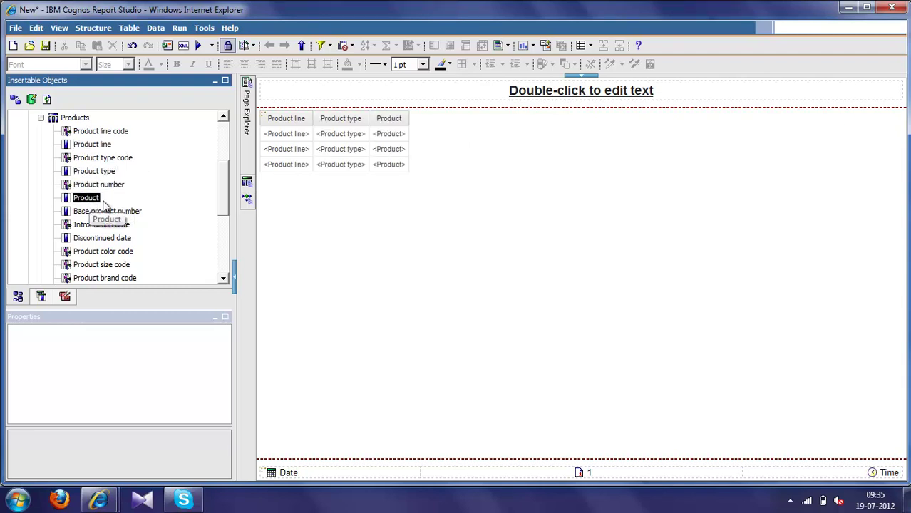
Add the Quantity and Revenue measures as list columns.
scroll(148, 199, "up", 2)
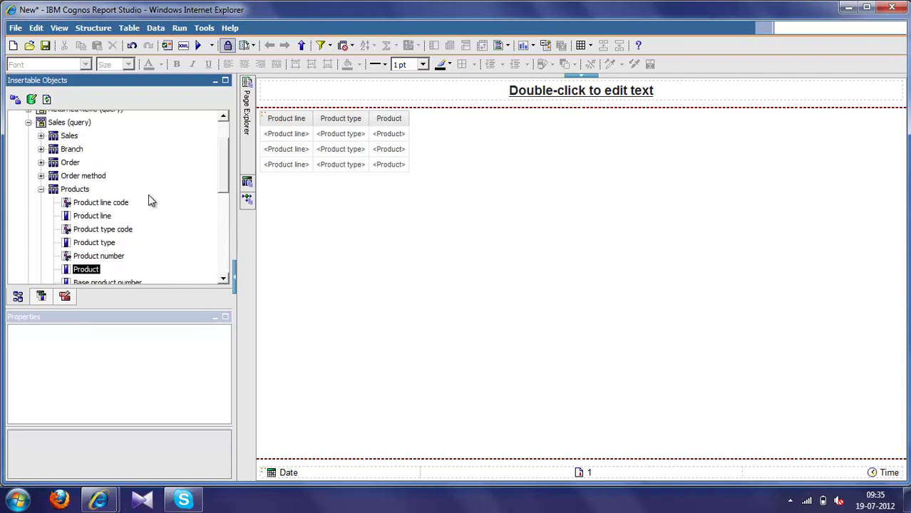
left_click(41, 136)
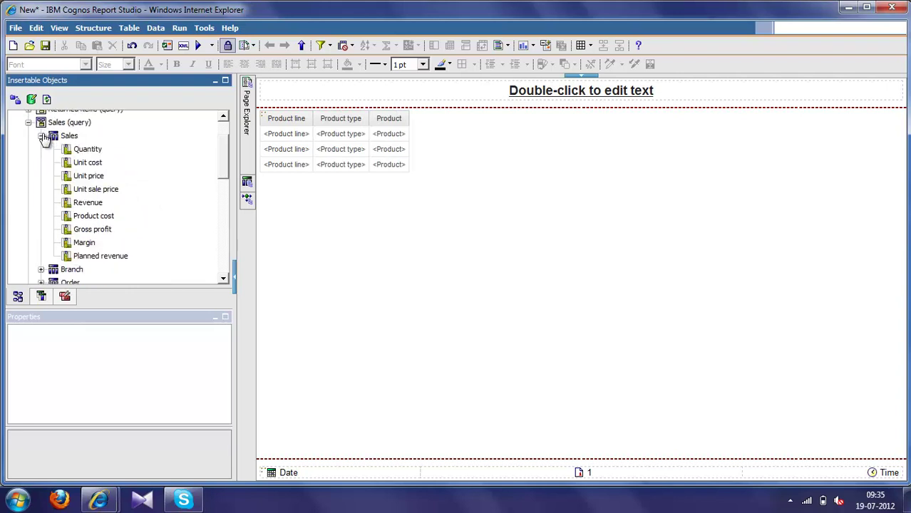
double_click(101, 151)
double_click(95, 203)
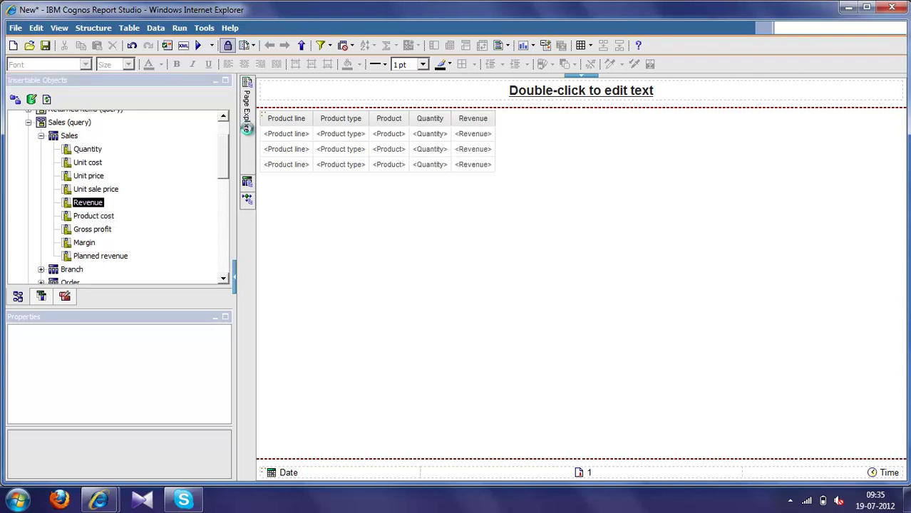
Add a new prompt page, Prompt Page1, and open it for editing.
mouse_move(249, 134)
left_click(303, 127)
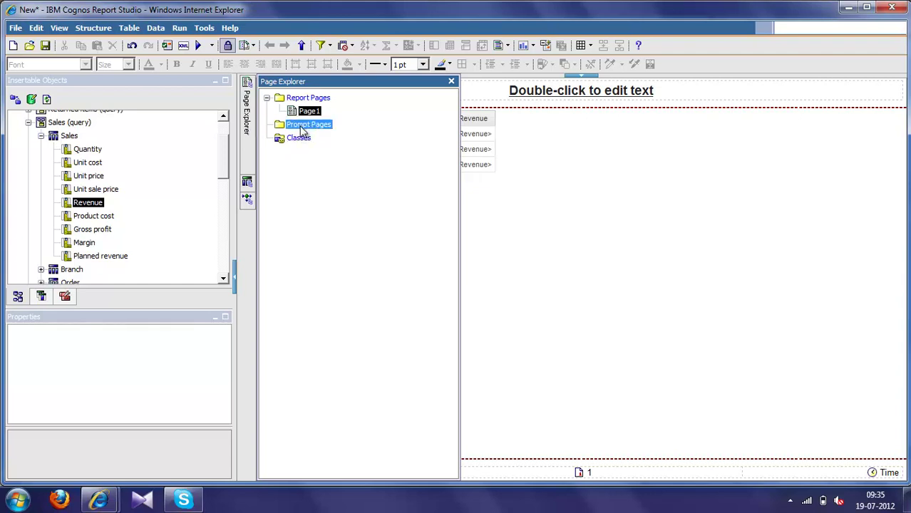
left_click_drag(29, 99, 319, 171)
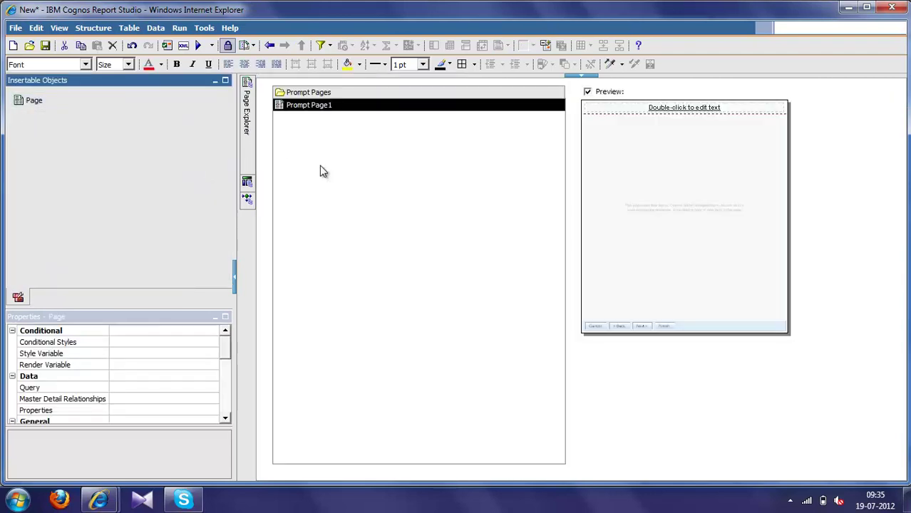
double_click(308, 107)
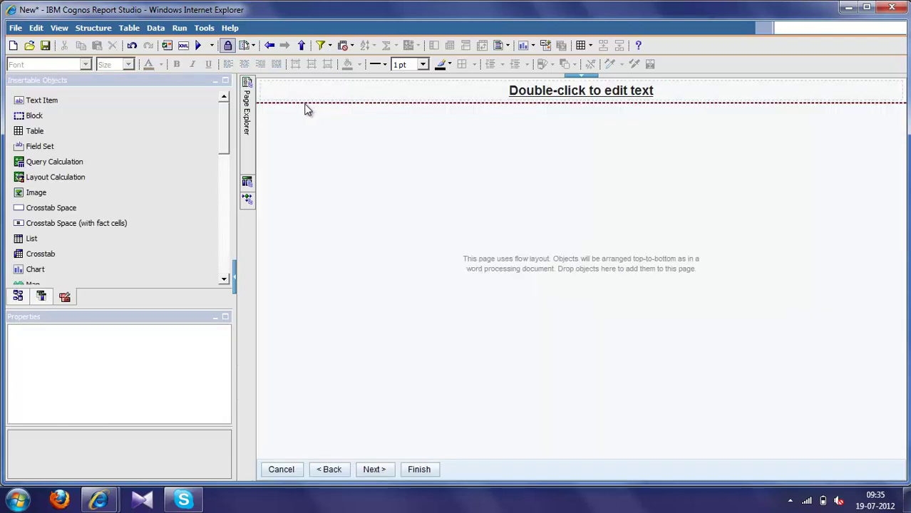
Insert a value prompt using a new parameter named DynamicSort.
scroll(135, 241, "down", 1)
scroll(139, 239, "down", 6)
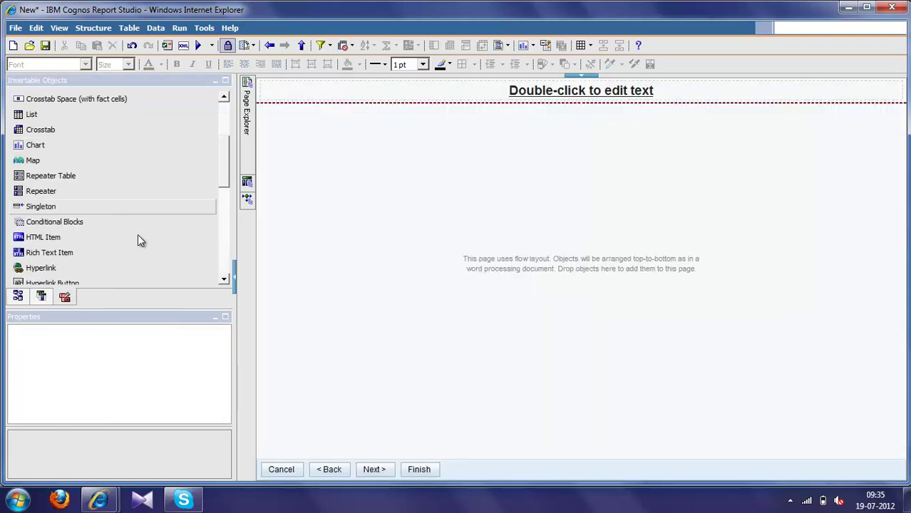
scroll(139, 239, "down", 2)
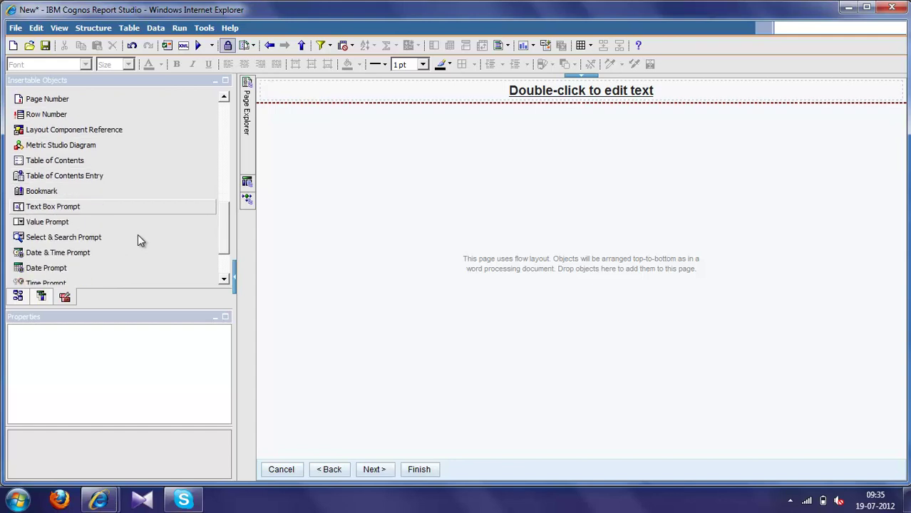
left_click_drag(93, 227, 396, 171)
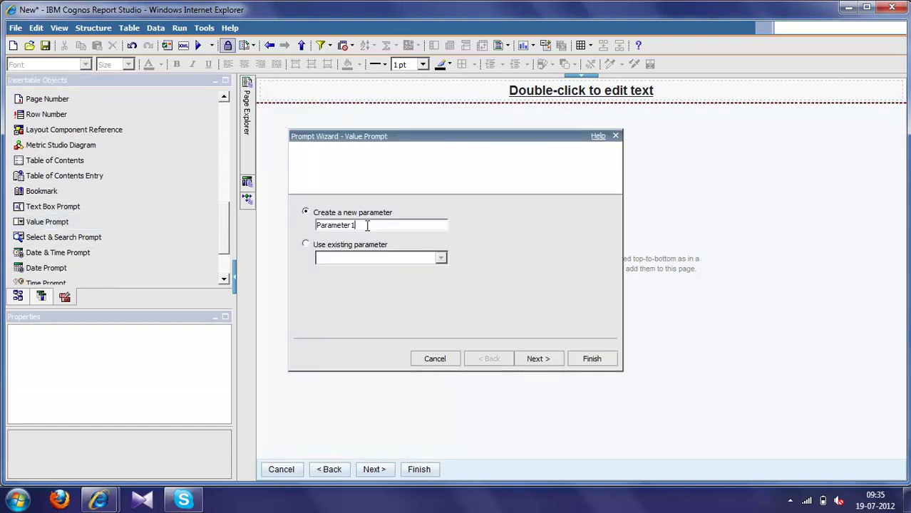
left_click_drag(370, 225, 254, 220)
type("DynamicSort")
left_click(592, 360)
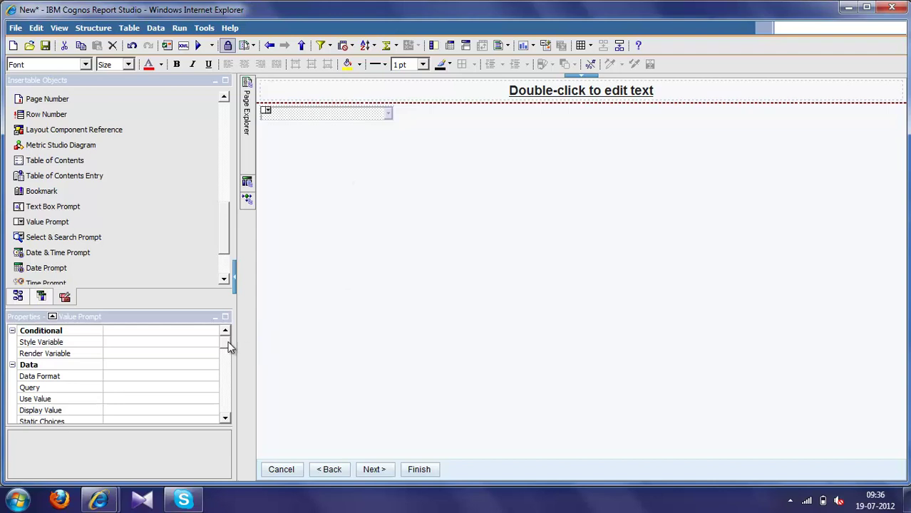
mouse_move(228, 346)
left_mouse_down()
mouse_move(228, 367)
mouse_move(230, 347)
mouse_move(226, 355)
left_mouse_up()
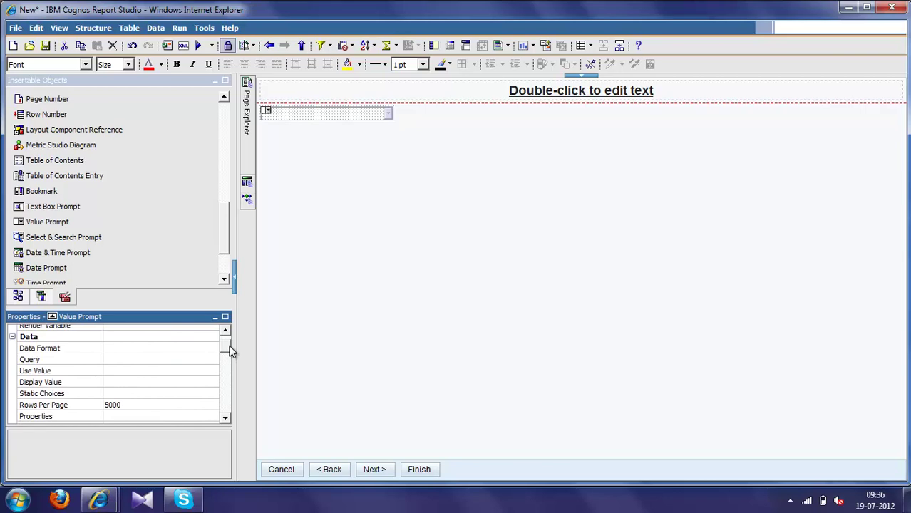
Add the static choice PL displayed as Product Line to the value prompt.
left_click(188, 393)
left_click(213, 394)
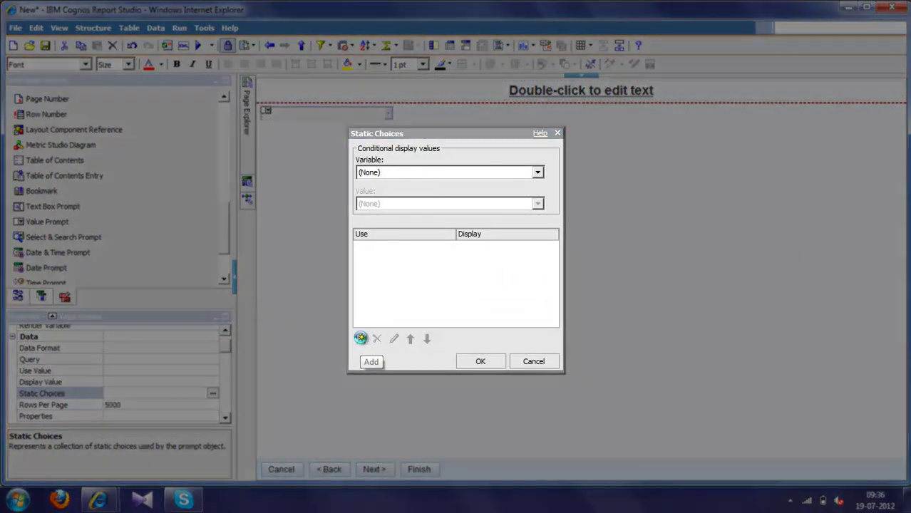
left_click(361, 339)
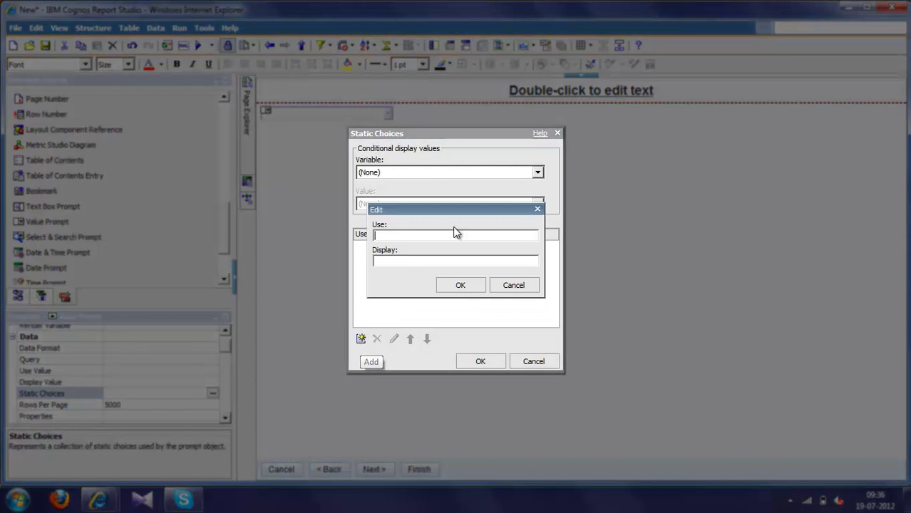
left_click(426, 264)
type("Product Line")
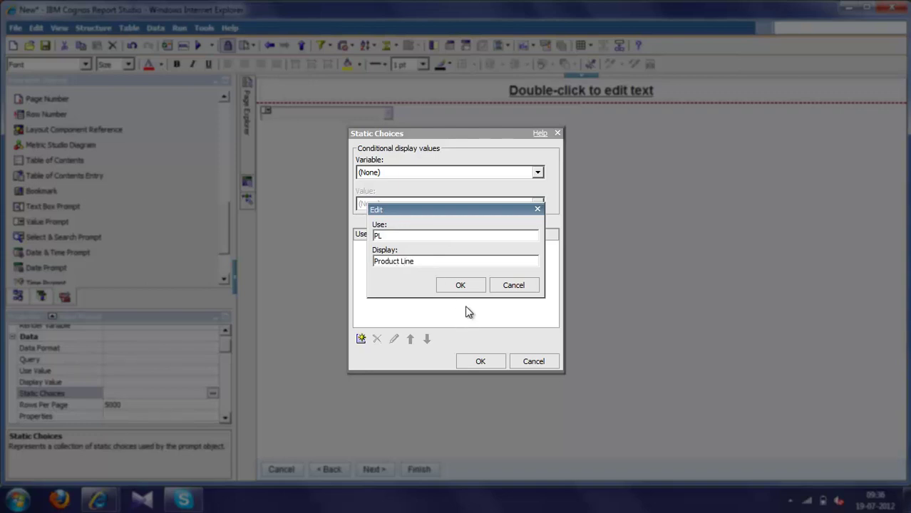
left_click(462, 286)
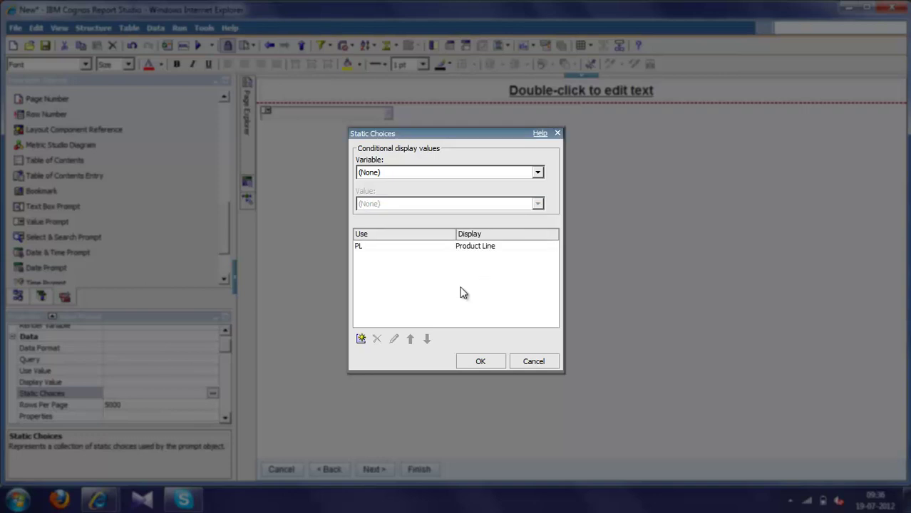
Add static choices PT as Product Type and P as Product, and save them.
left_click(361, 340)
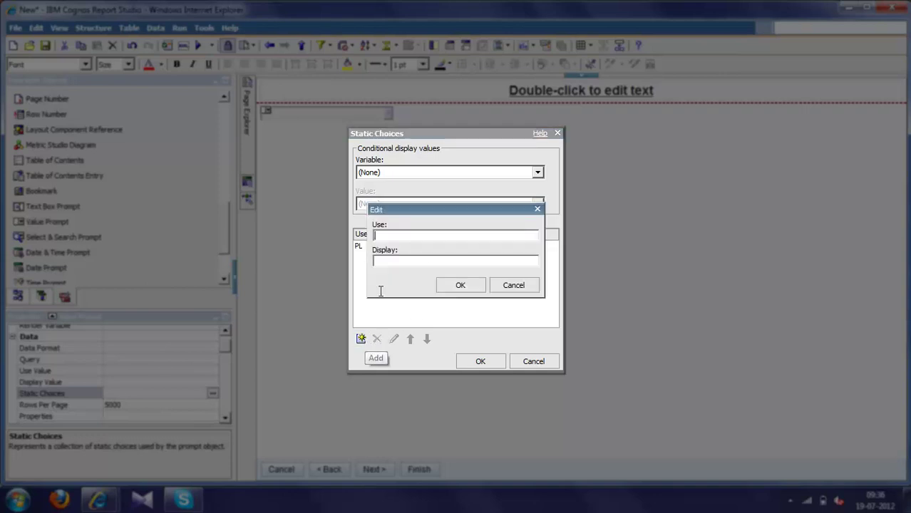
left_click(403, 260)
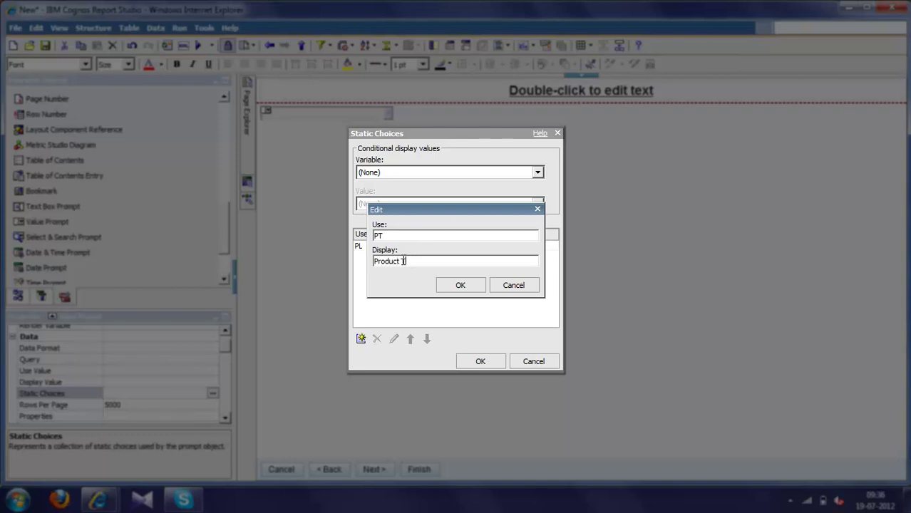
left_click(460, 285)
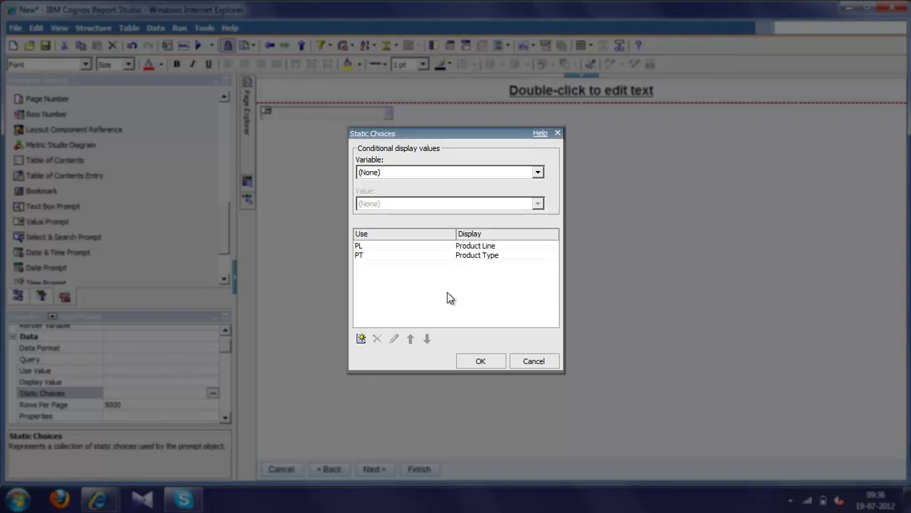
left_click(365, 340)
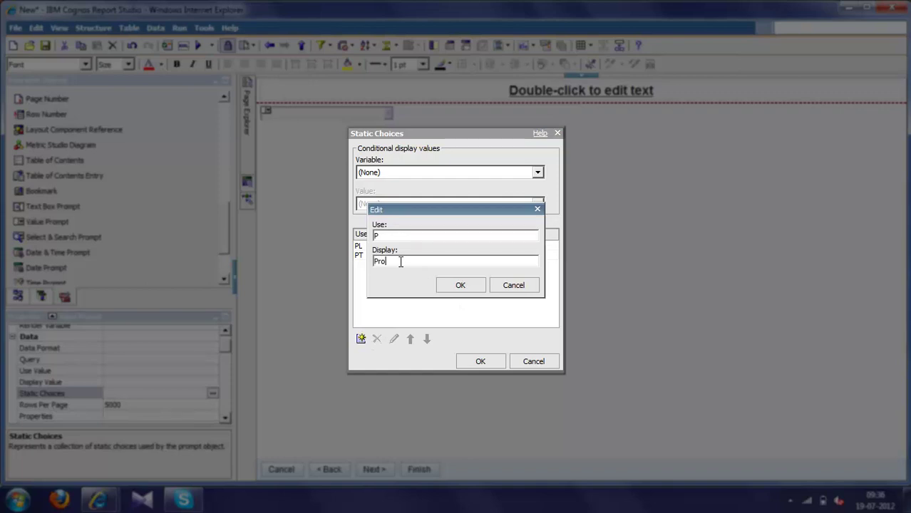
left_click(400, 261)
type("Product")
left_click(469, 290)
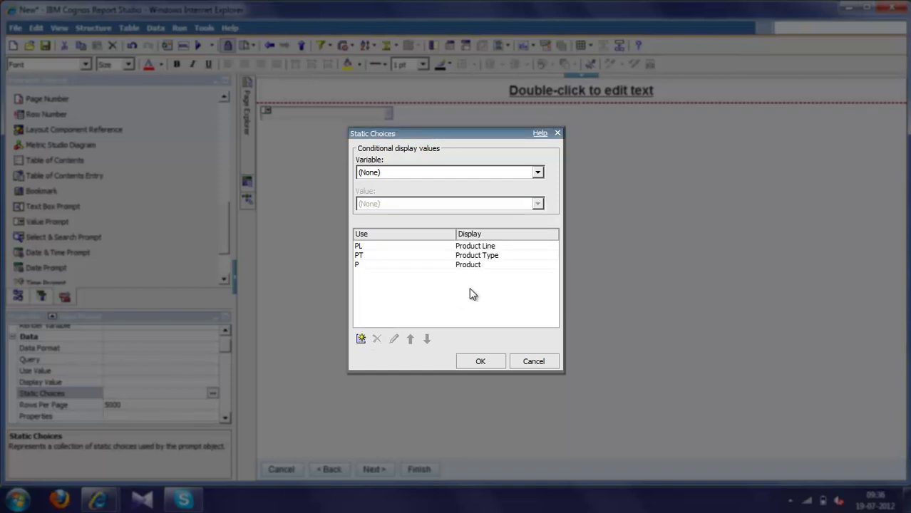
left_click(478, 362)
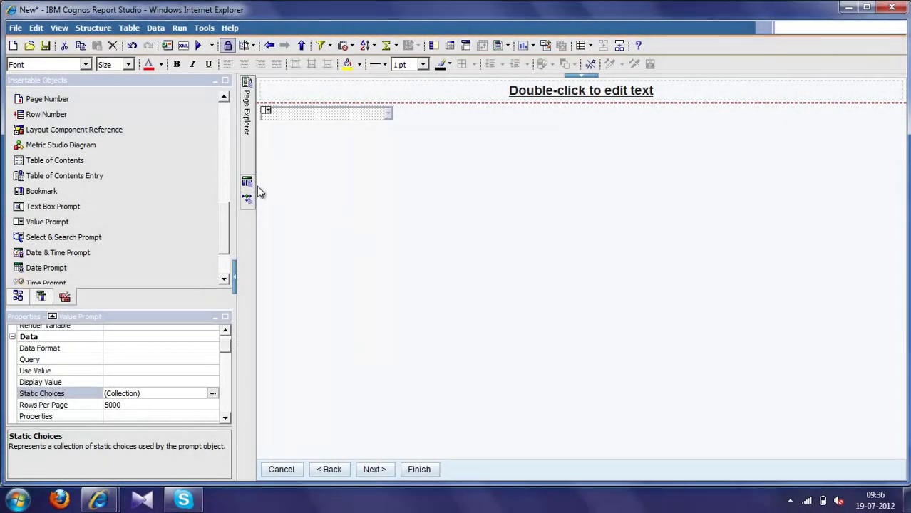
left_click(246, 181)
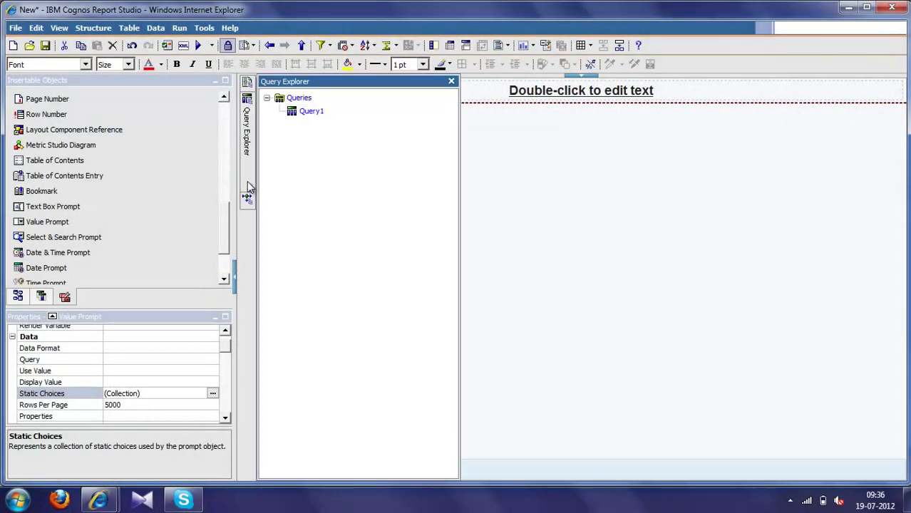
Add a new data item to Query1 and start its expression with case ?DynamicSort?
left_click(306, 113)
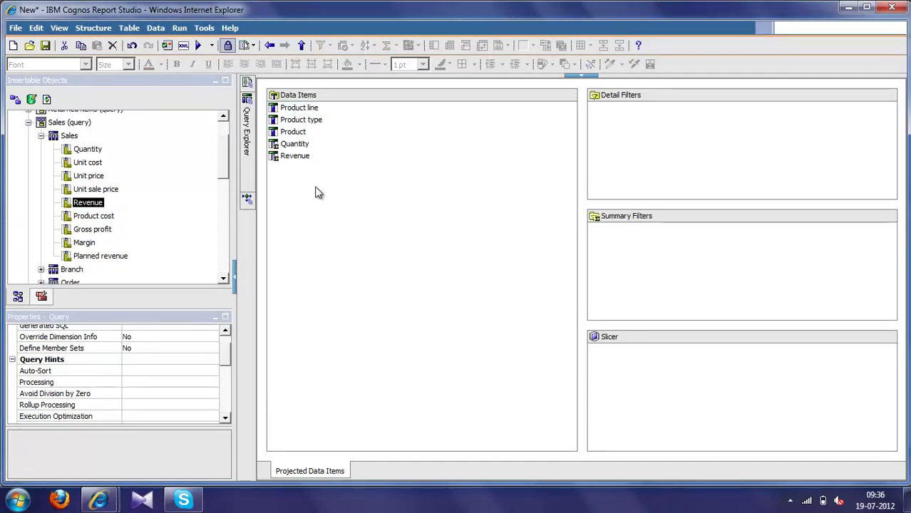
left_click(41, 297)
left_click_drag(57, 131, 348, 211)
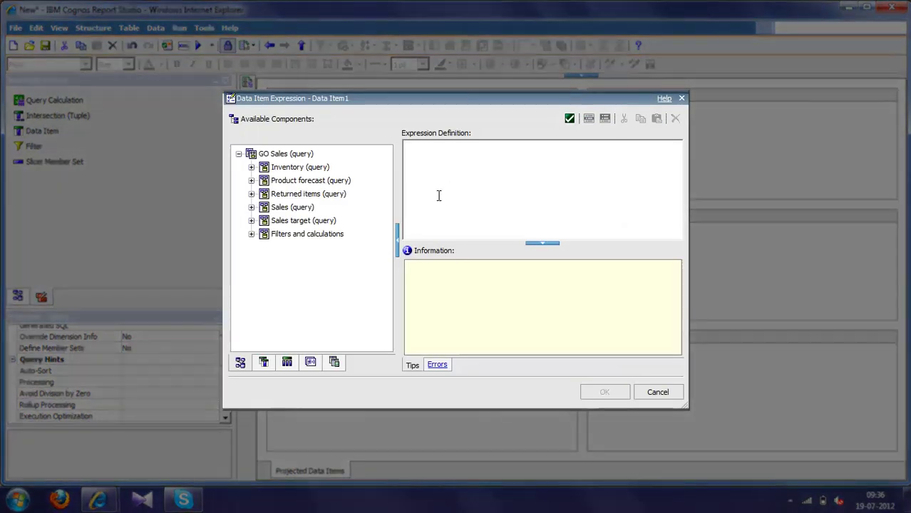
left_click(444, 188)
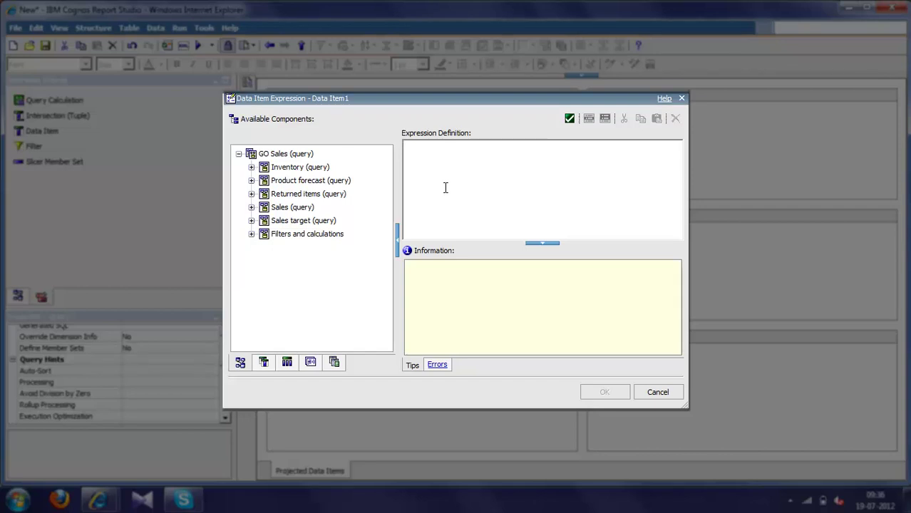
type("case")
left_click(333, 363)
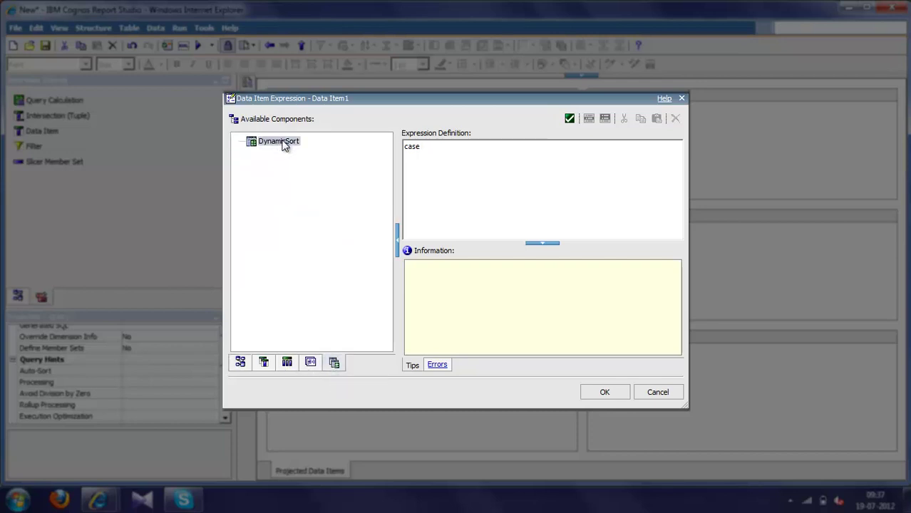
left_click_drag(284, 146, 525, 182)
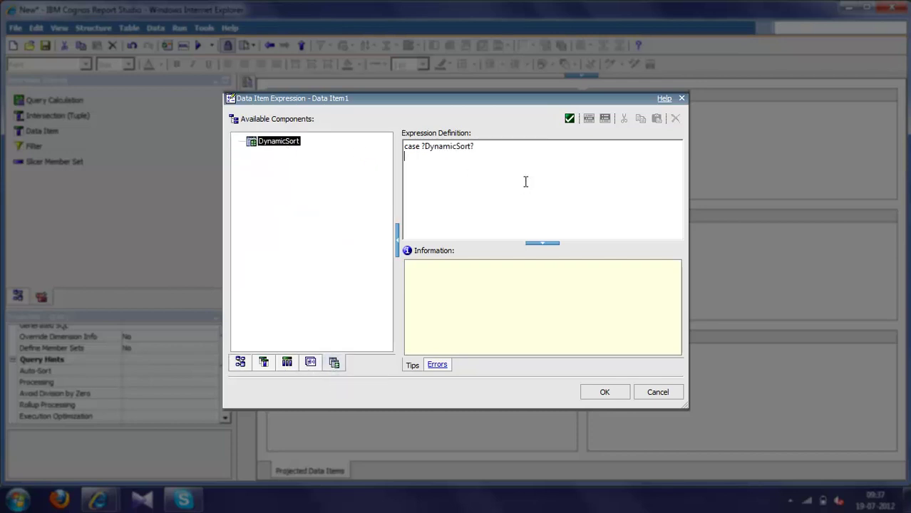
Write the clause when ('PL') Then [Product line] in the expression.
type("when")
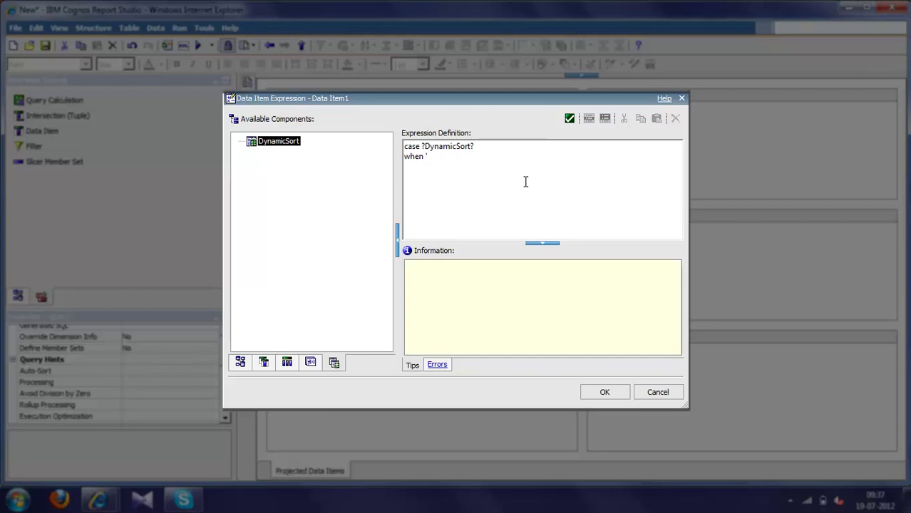
type("P")
key("BackSpace")
type("L')")
key("Left")
key("Left")
key("Left")
key("Left")
type("(")
key("End")
key("Return")
type("Then")
left_click(263, 363)
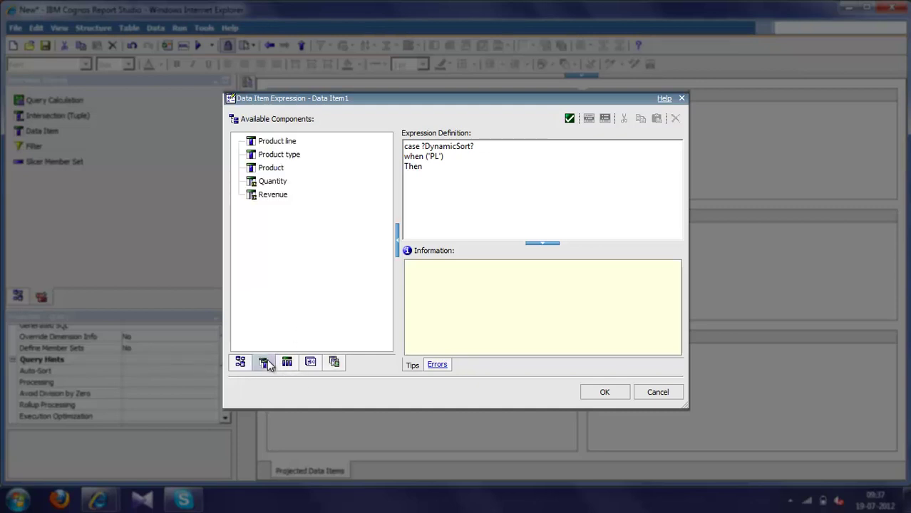
left_click(277, 142)
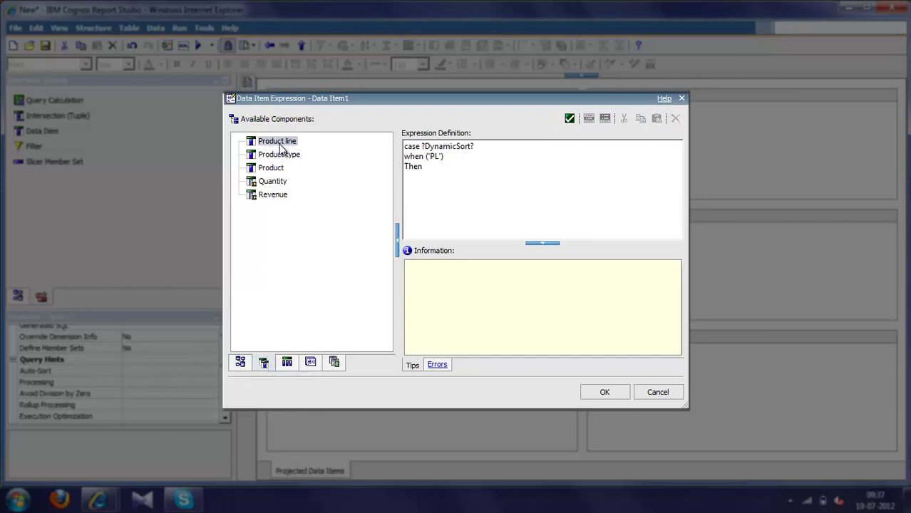
left_click_drag(274, 143, 464, 170)
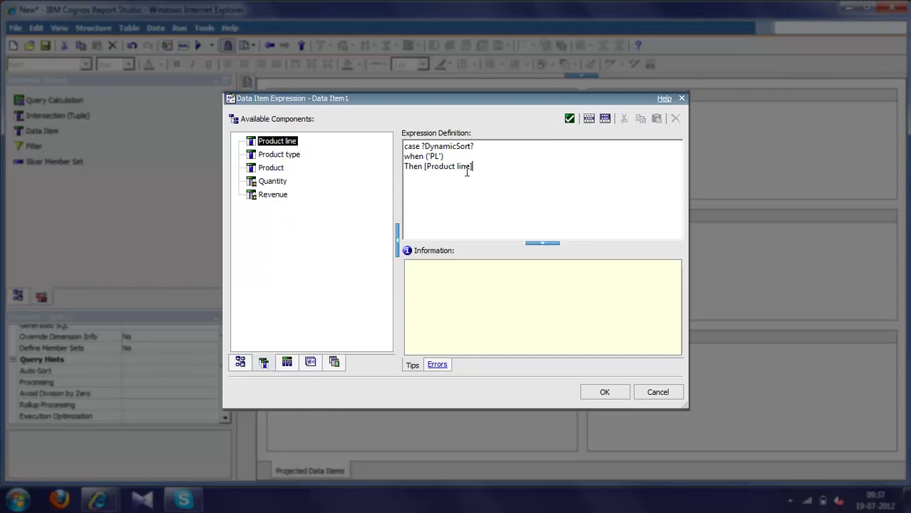
Add the clause when ('PT') Then [Product type].
key("Return")
type("when")
type(" ('")
type("PT")
type("'")
type(") ")
type("Then")
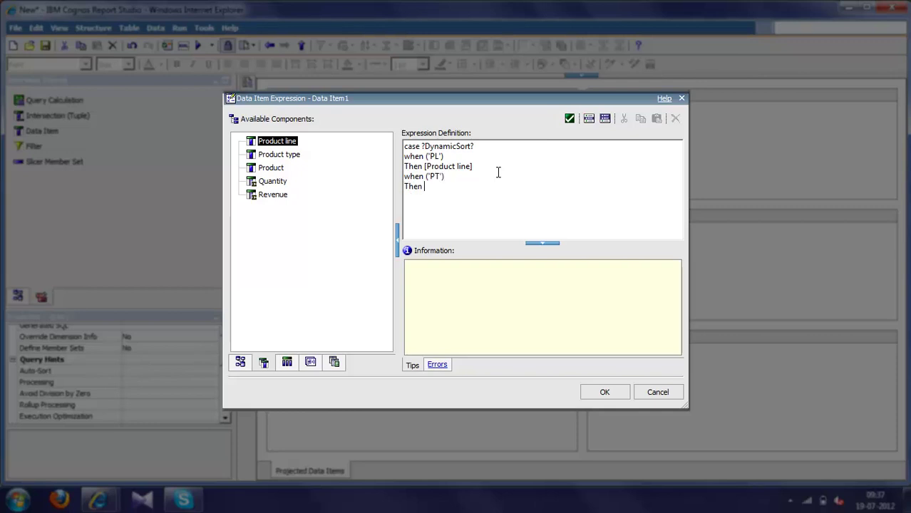
left_click_drag(299, 155, 507, 205)
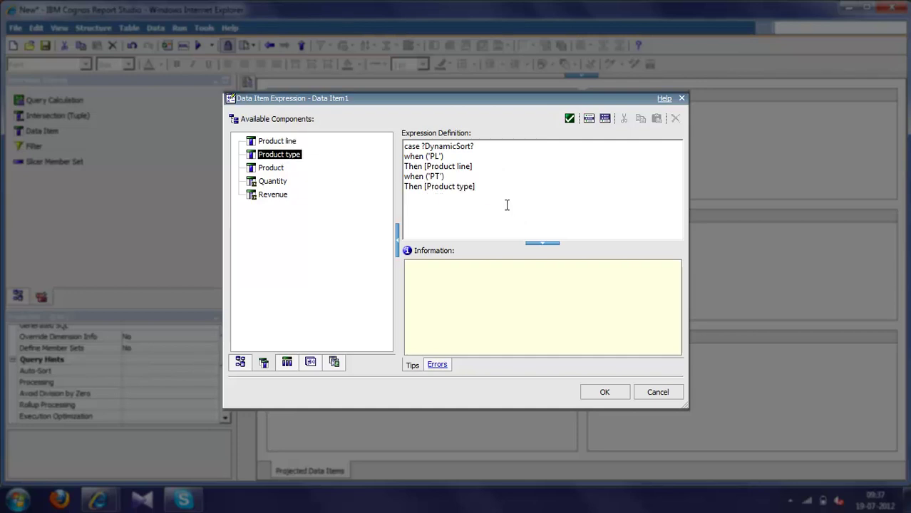
Add when ('P') Then [Product], close with end, and validate the expression.
type("when")
type("('P')")
key("Return")
type("Then")
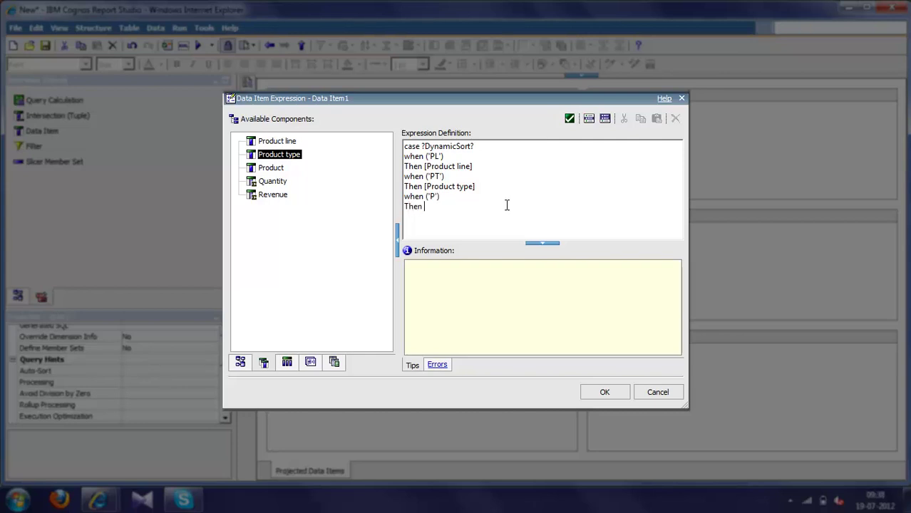
left_click_drag(284, 173, 484, 210)
key("Return")
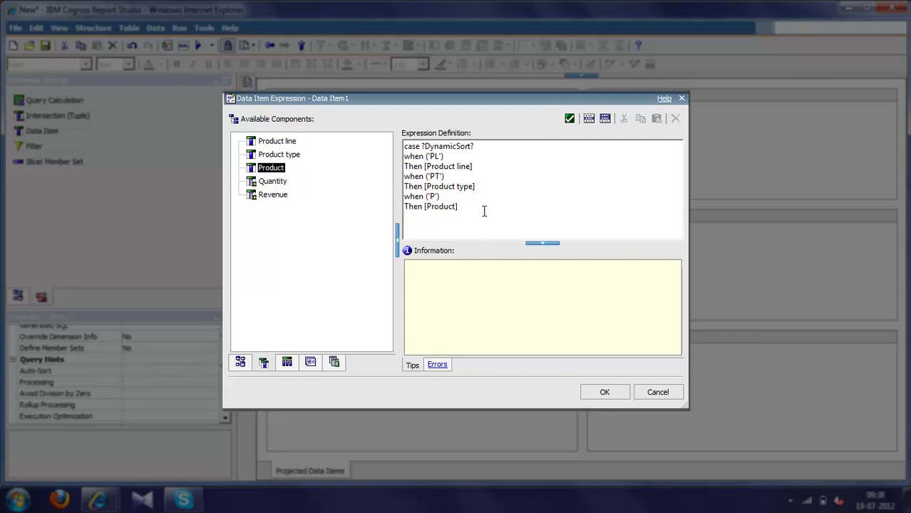
type("end")
left_click(569, 119)
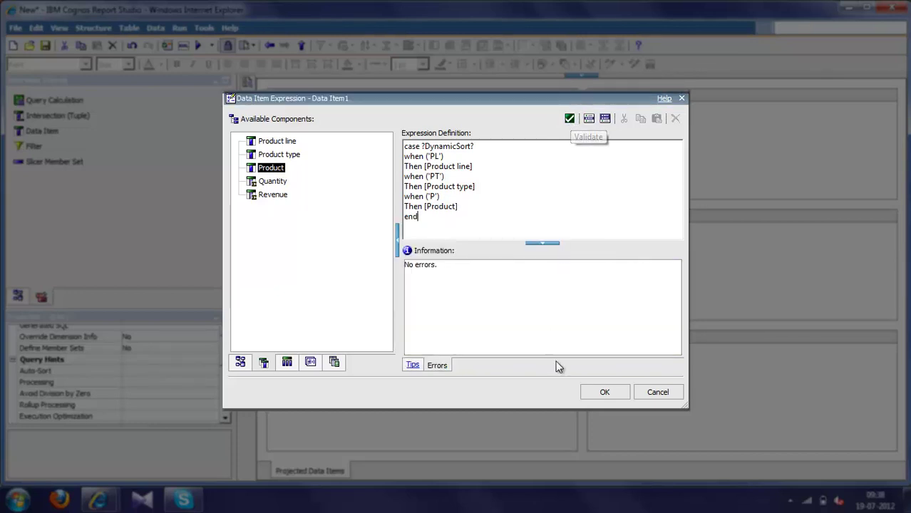
left_click(596, 396)
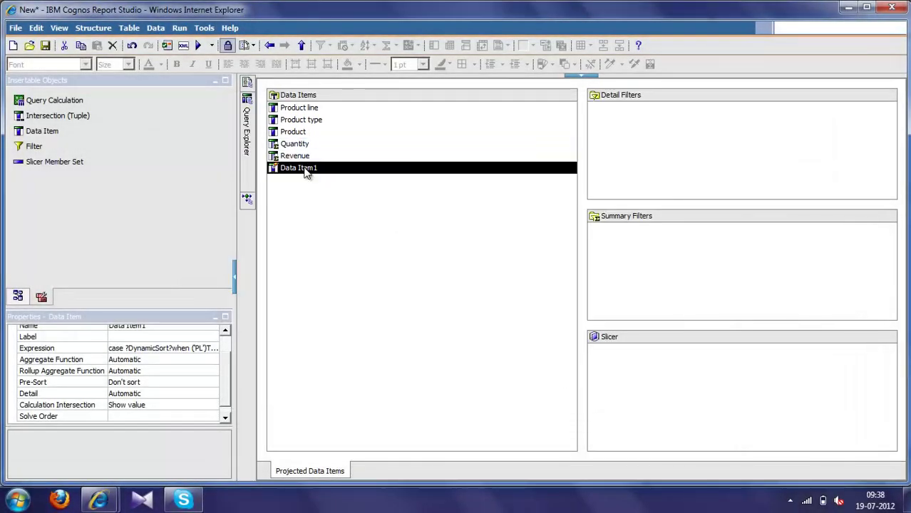
Rename the new data item to Dynamic Sort.
left_click(225, 331)
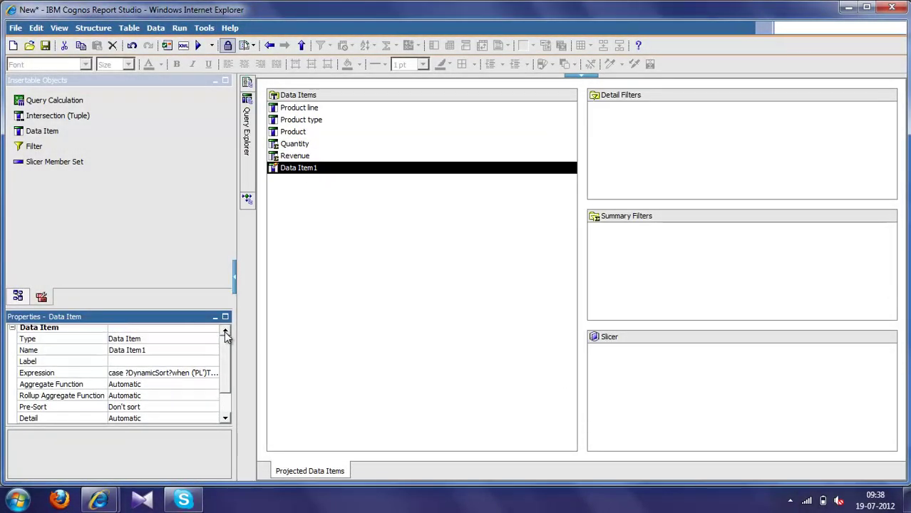
left_click(112, 350)
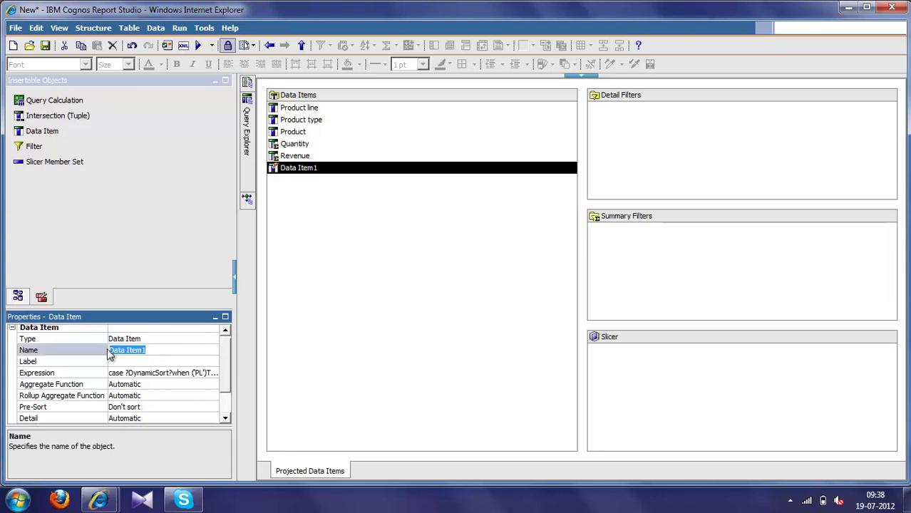
type("Dynamic Sort")
key("Return")
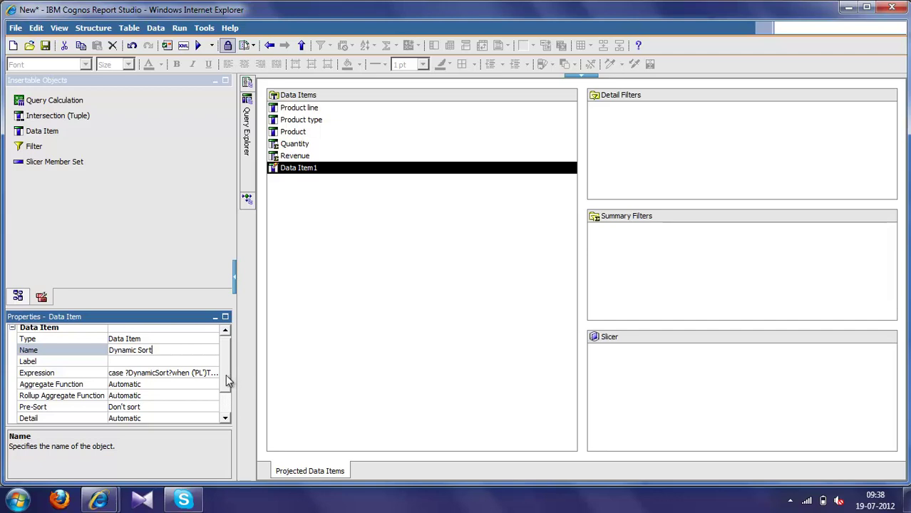
Set Dynamic Sort's Pre-Sort property to Sort ascending.
left_click_drag(226, 375, 226, 403)
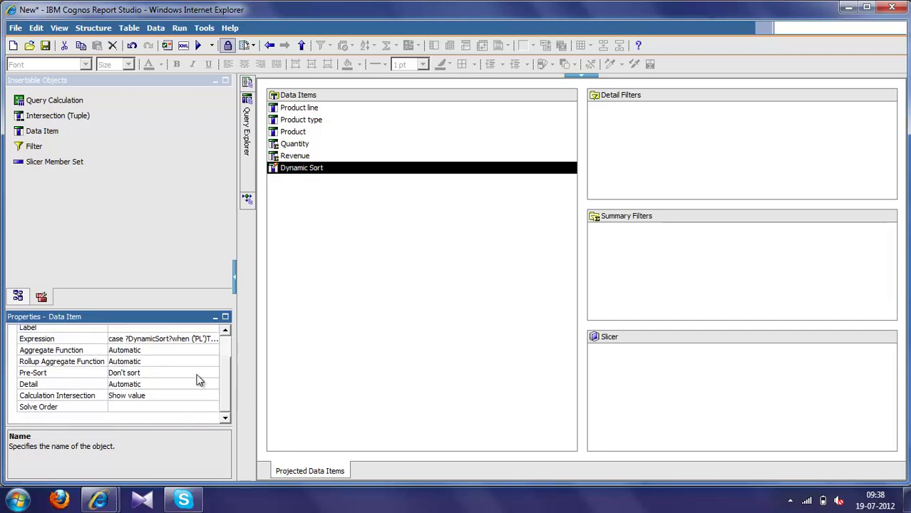
left_click(197, 374)
left_click(211, 372)
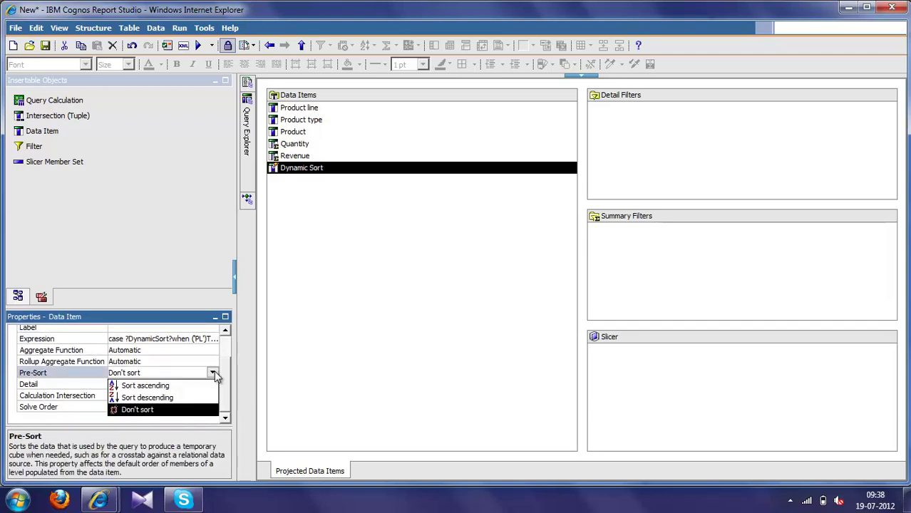
left_click(181, 390)
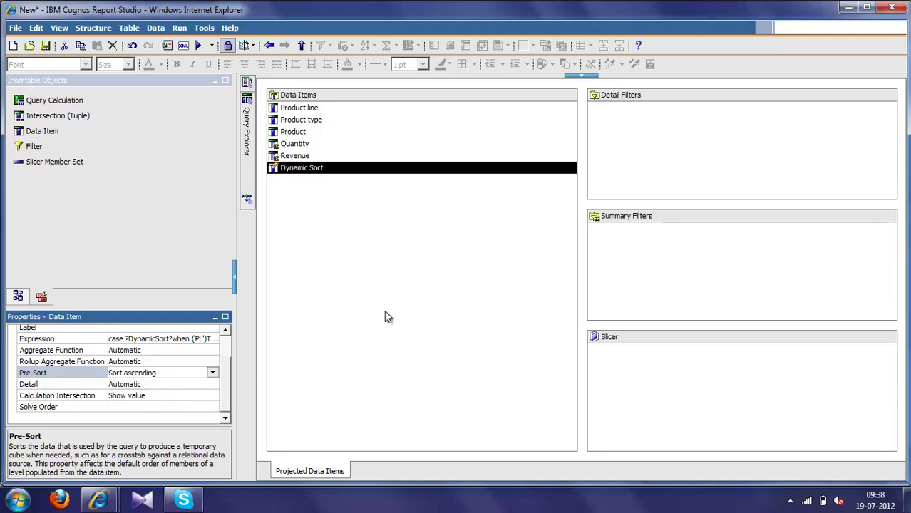
left_click(428, 298)
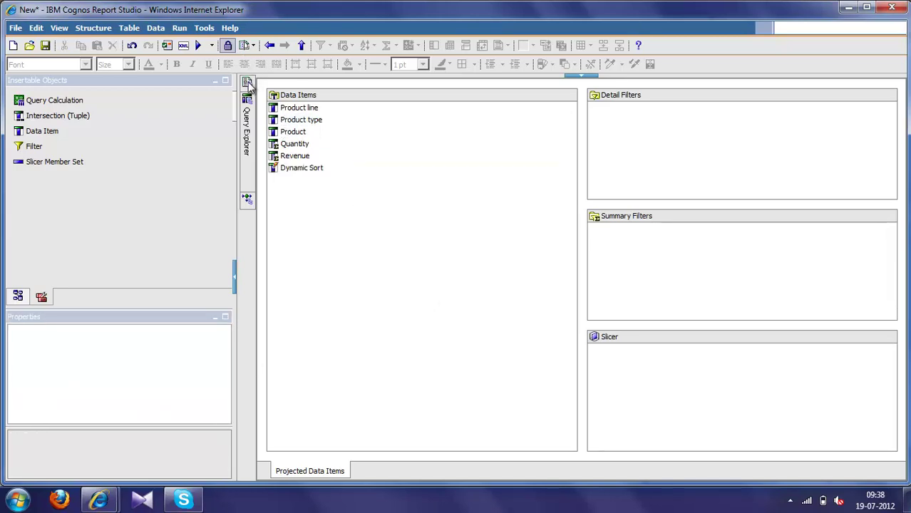
Add Dynamic Sort to Page 1's list as a column after Revenue.
mouse_move(247, 83)
left_click(308, 114)
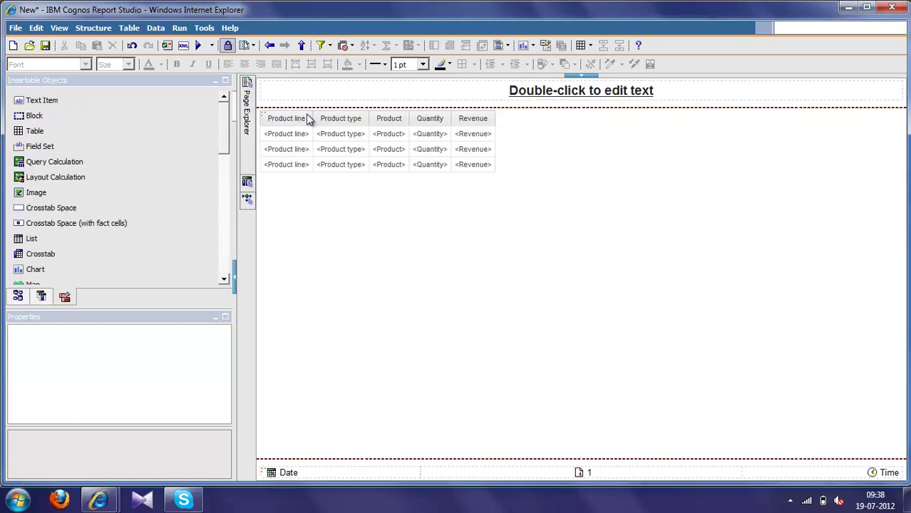
left_click(40, 296)
left_click_drag(55, 182, 490, 129)
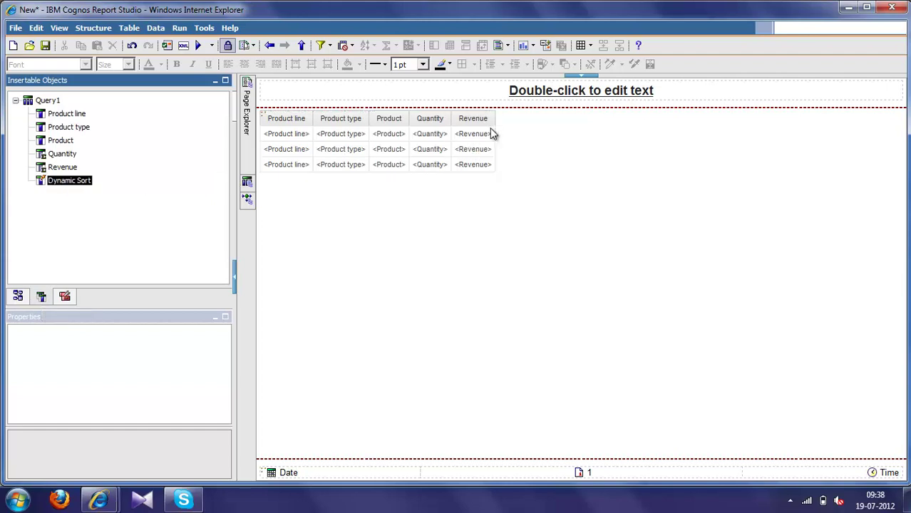
left_click(519, 120)
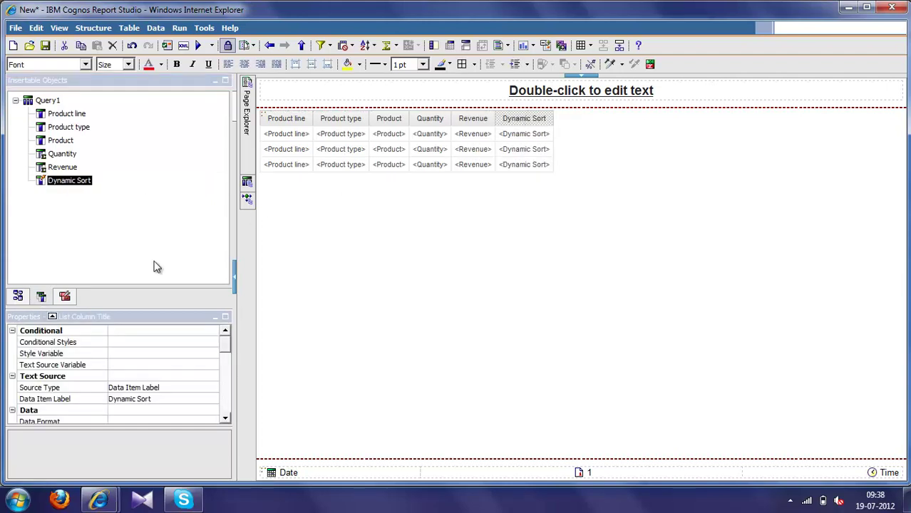
Set the Dynamic Sort list column's Render property to No and run the report.
left_click(52, 316)
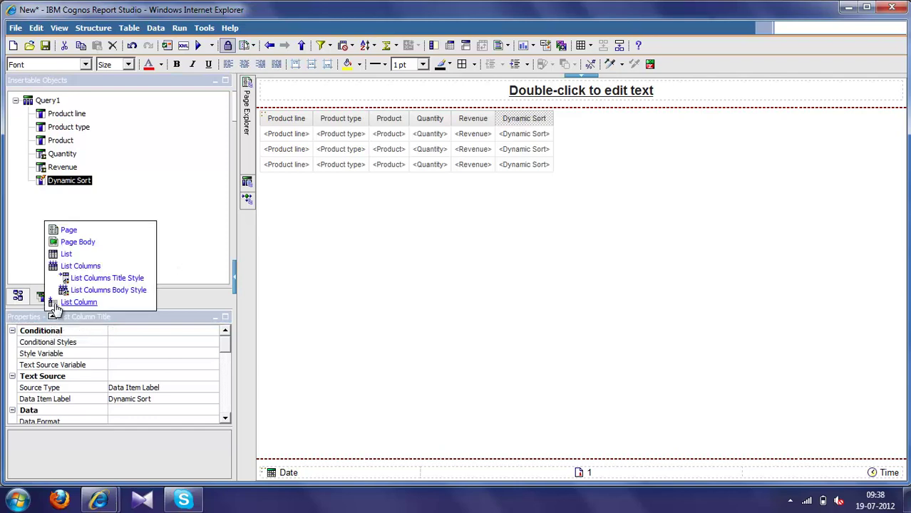
left_click(59, 303)
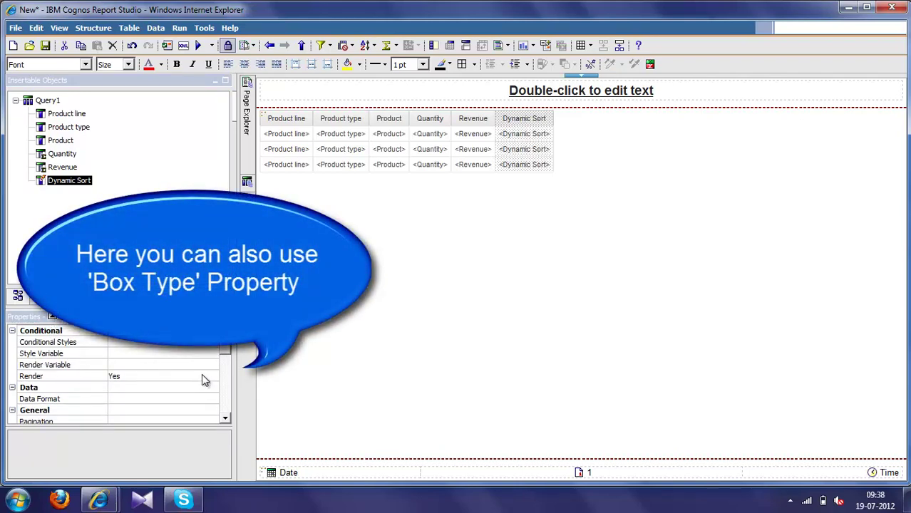
left_click(203, 378)
left_click(212, 376)
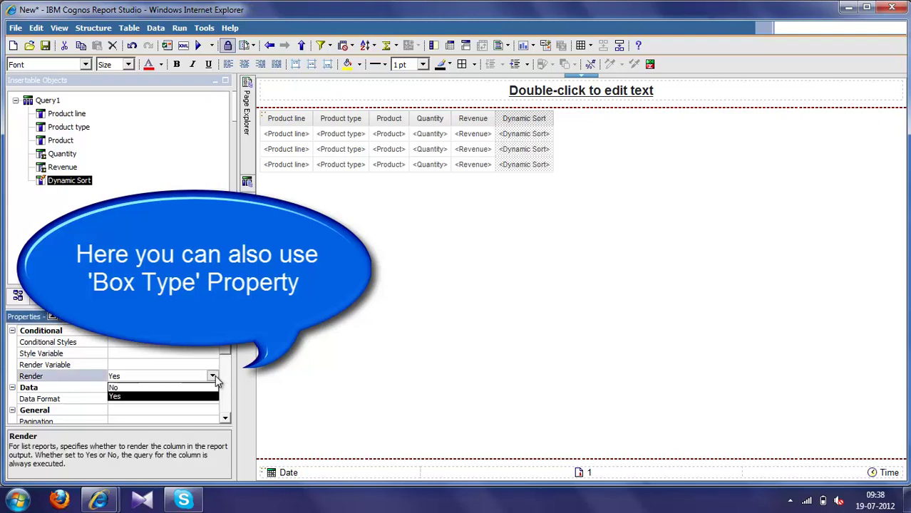
left_click(172, 388)
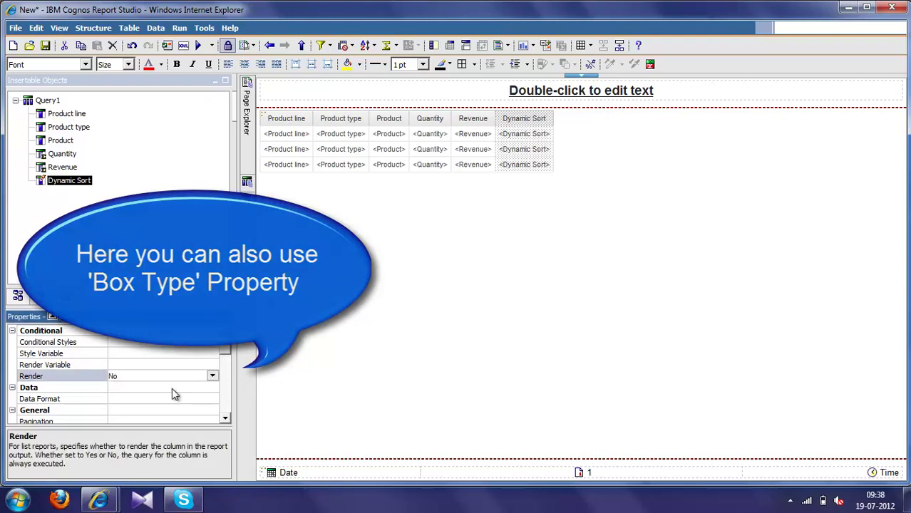
left_click(200, 45)
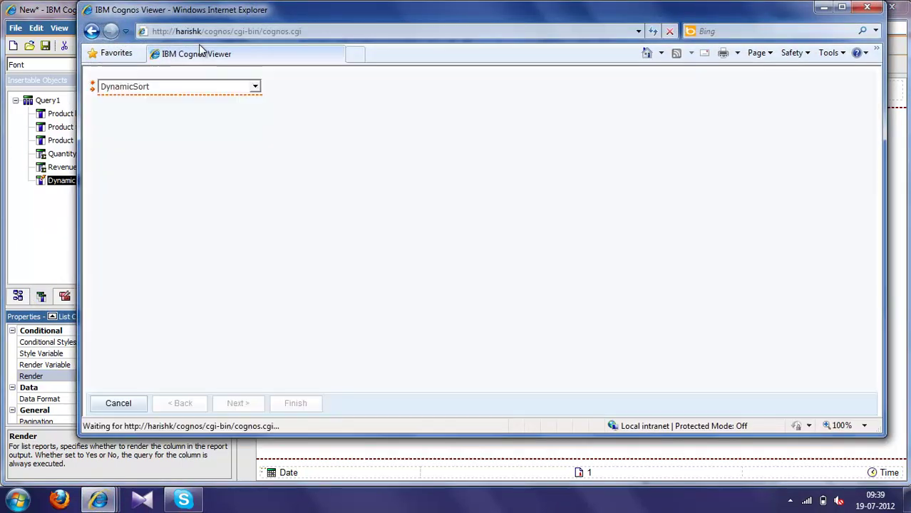
Run with Product Line chosen in the DynamicSort prompt, check the order, then rerun.
left_click(190, 89)
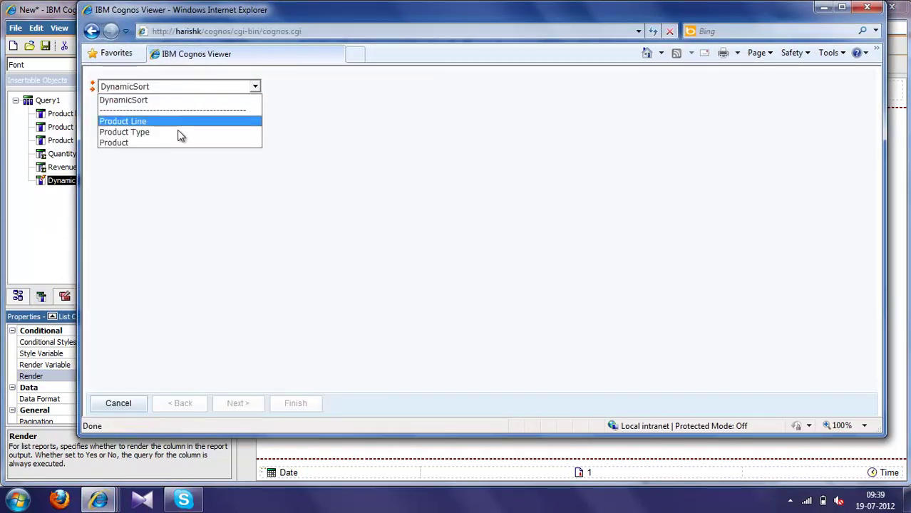
left_click(176, 123)
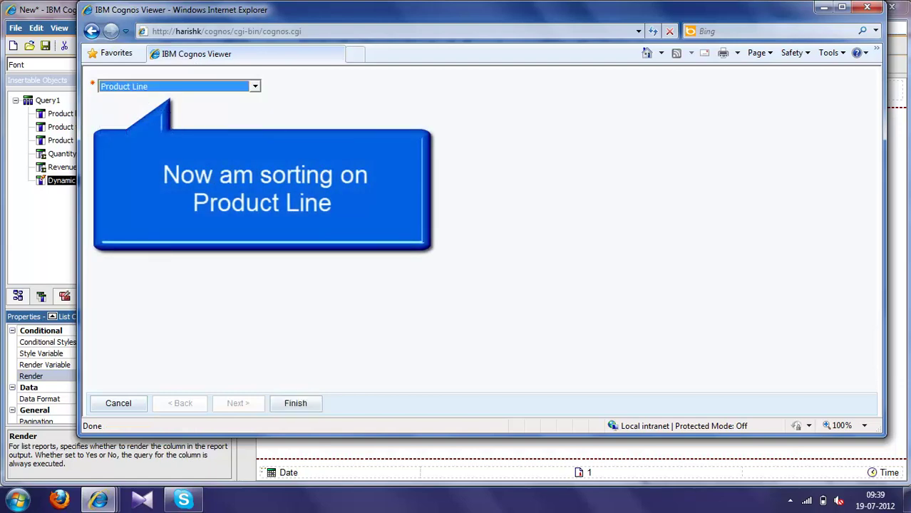
left_click(304, 407)
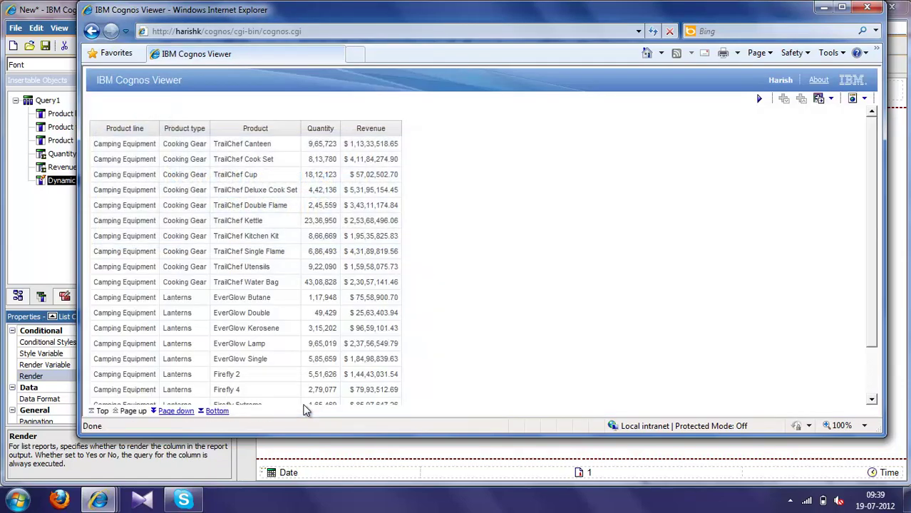
left_click_drag(104, 146, 114, 313)
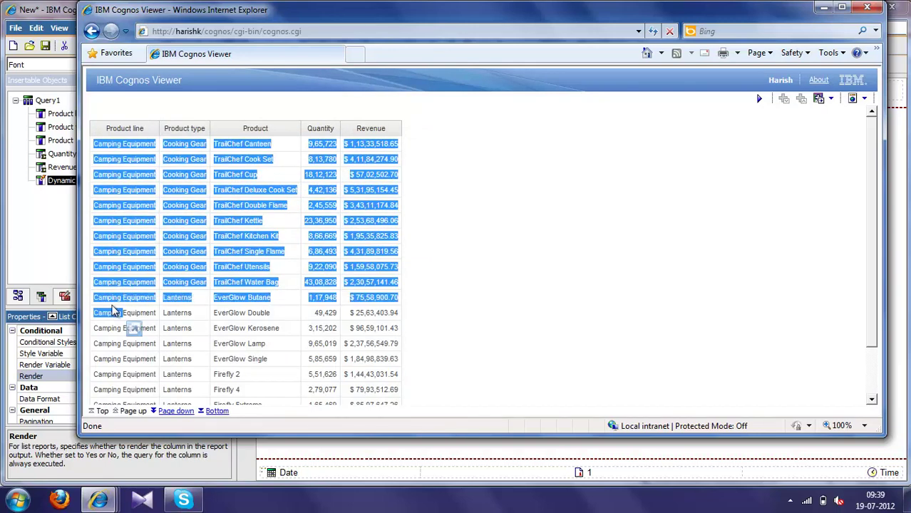
left_click(122, 139)
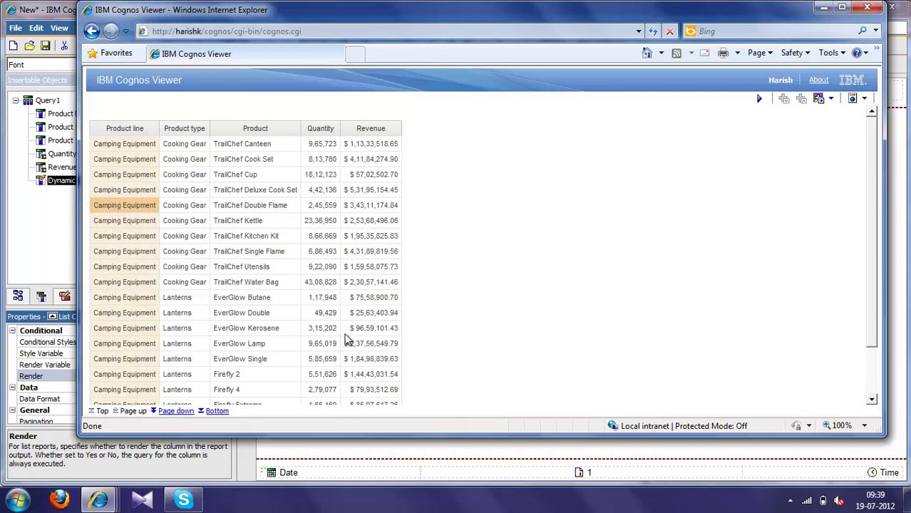
left_click(759, 100)
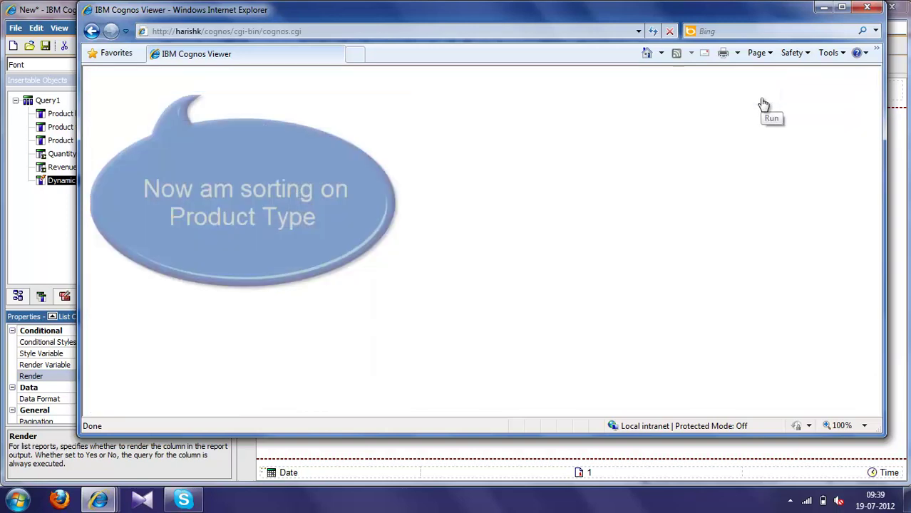
Choose Product Type in the DynamicSort prompt and check the list starts with Binoculars.
left_click(254, 86)
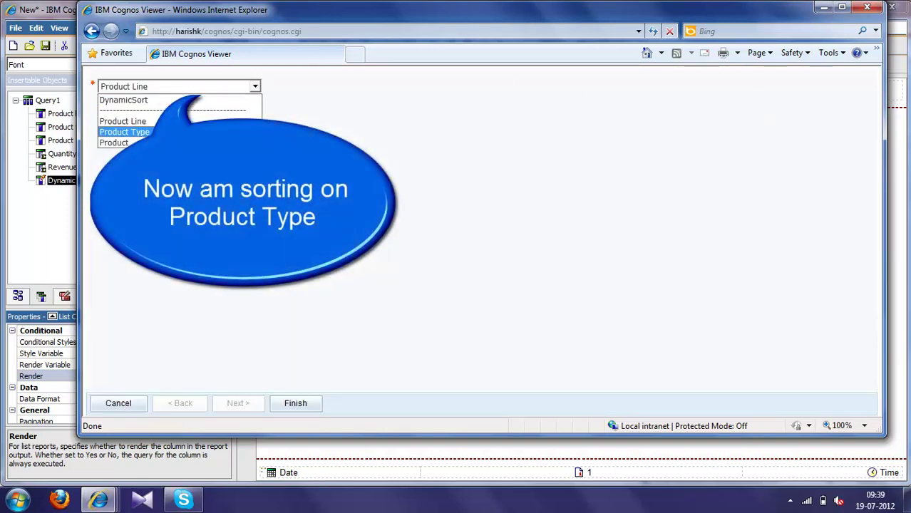
left_click(124, 132)
left_click(289, 411)
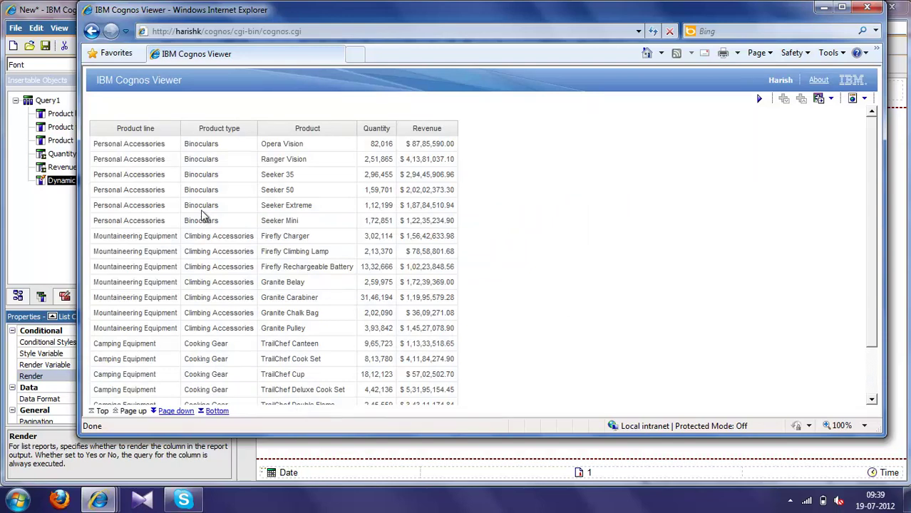
left_click(201, 212)
scroll(203, 211, "down", 2)
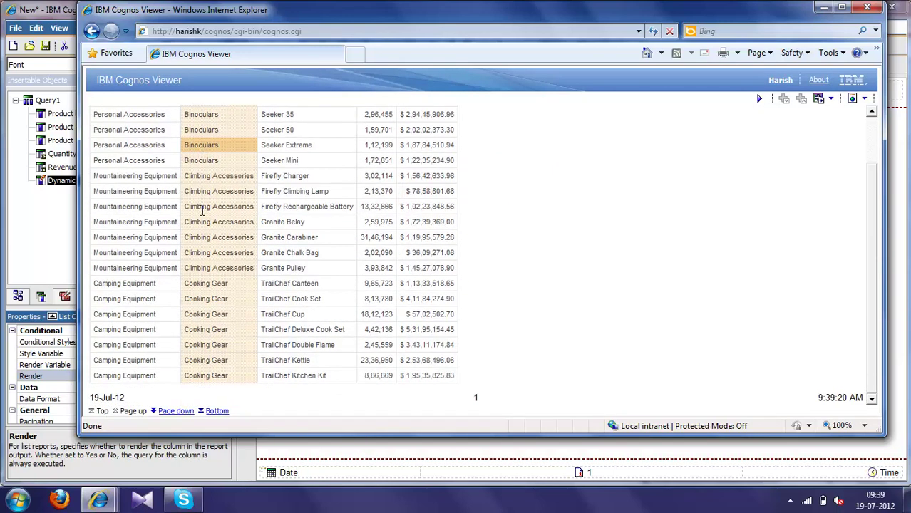
scroll(216, 279, "up", 2)
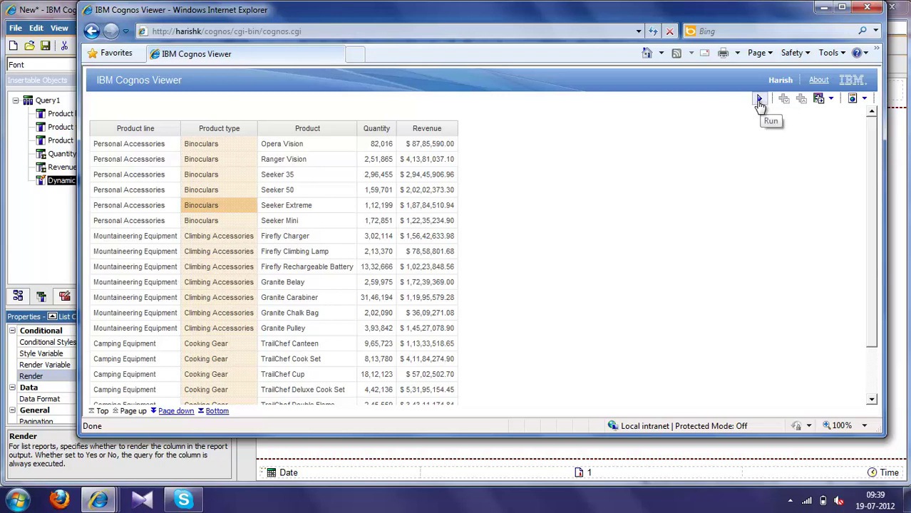
Rerun the report with Product chosen as the sort column.
left_click(760, 103)
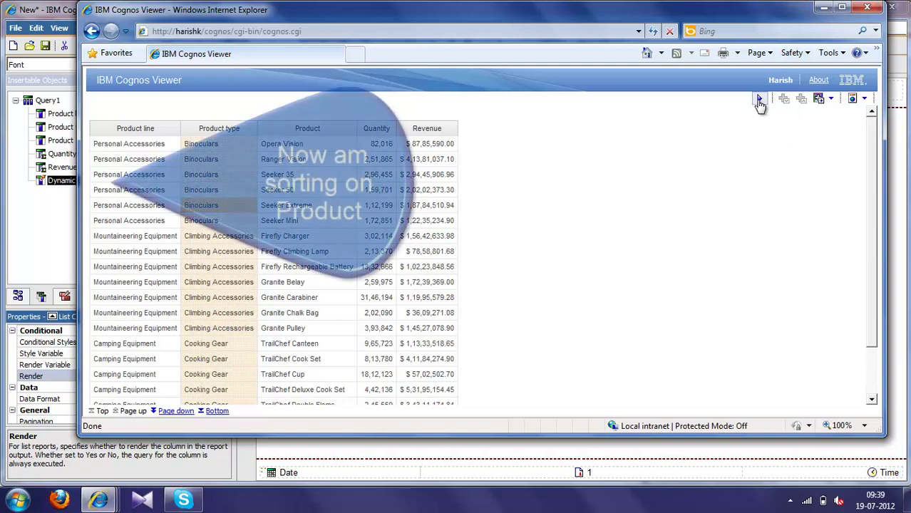
left_click(178, 86)
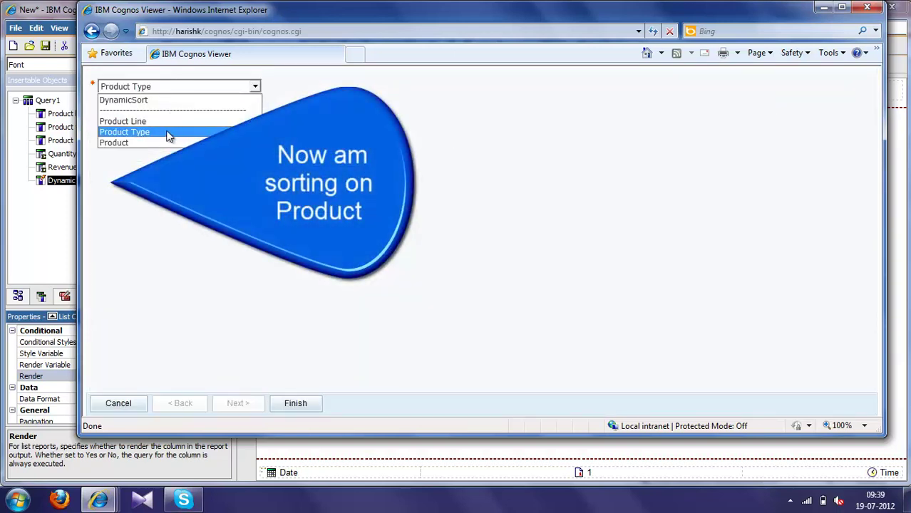
left_click(165, 141)
left_click(297, 403)
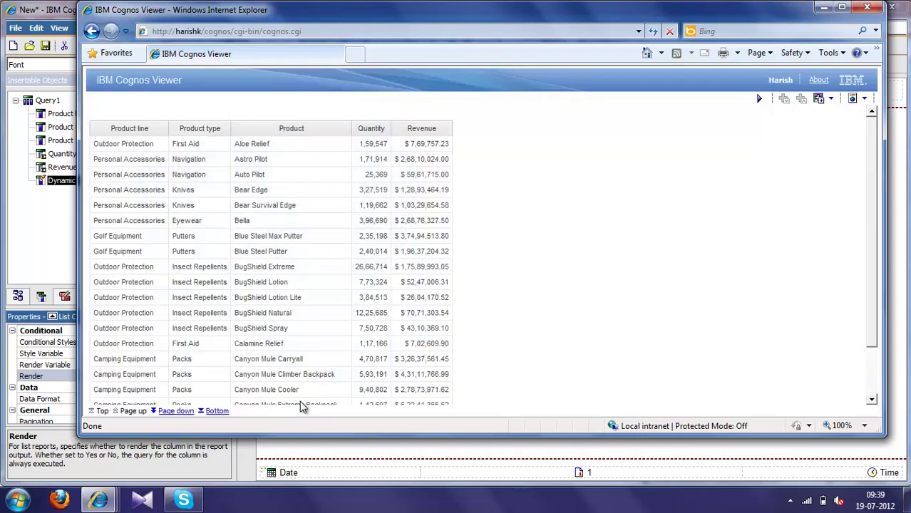
Page through the Product-sorted output, then close Cognos Viewer.
left_click(267, 155)
scroll(290, 295, "down", 3)
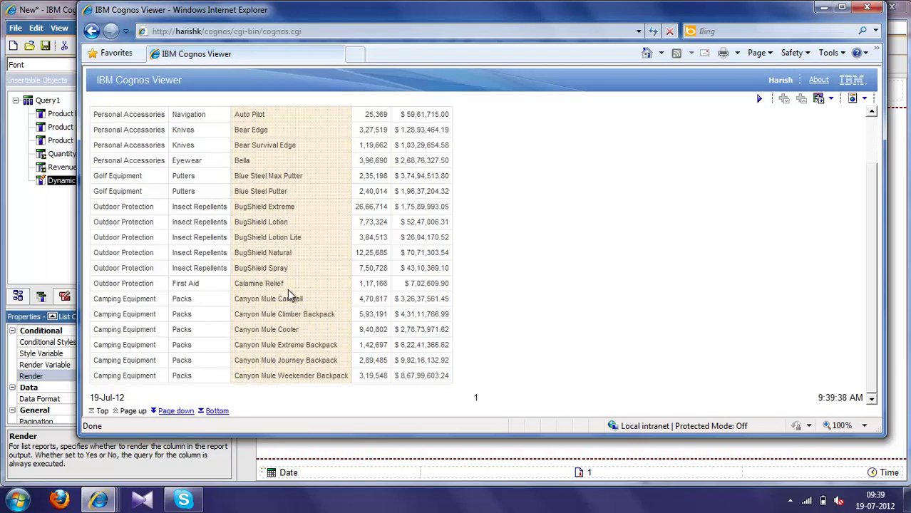
left_click(175, 411)
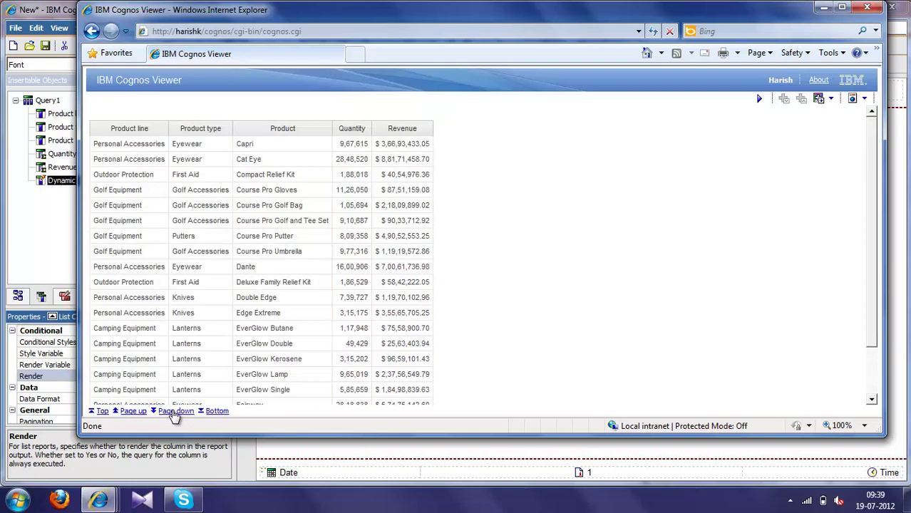
left_click(285, 182)
scroll(285, 181, "down", 3)
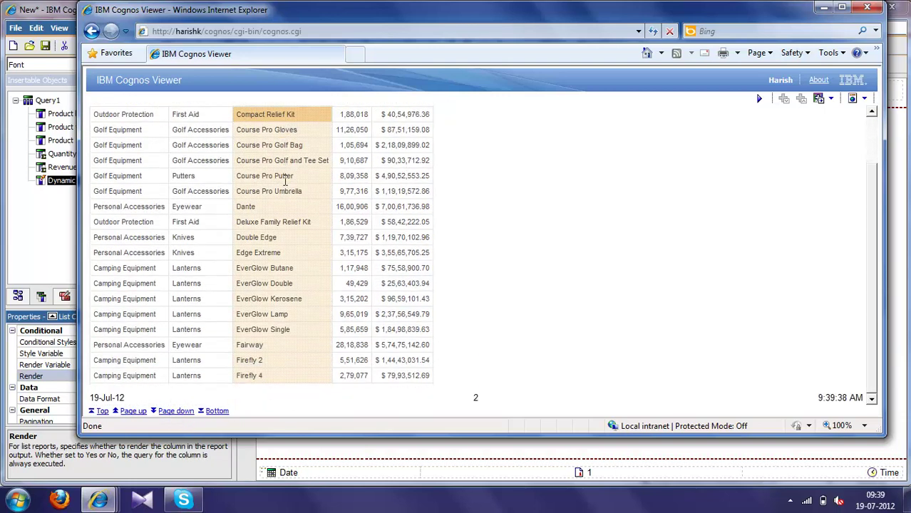
left_click(174, 411)
scroll(324, 310, "down", 3)
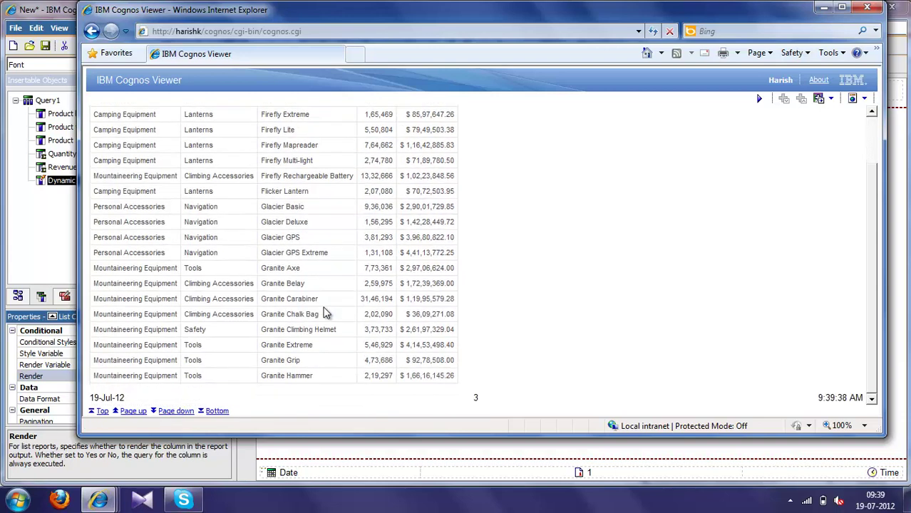
left_click(178, 411)
scroll(331, 292, "down", 3)
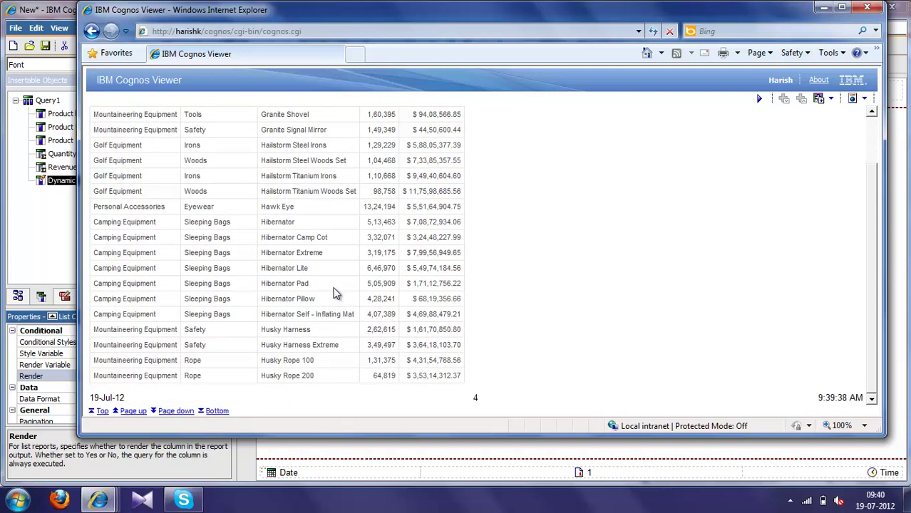
scroll(335, 294, "up", 2)
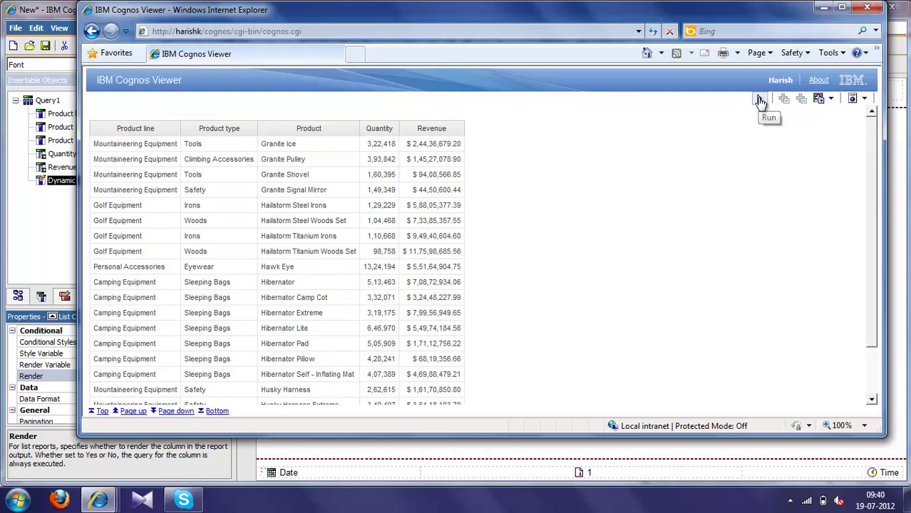
left_click(868, 8)
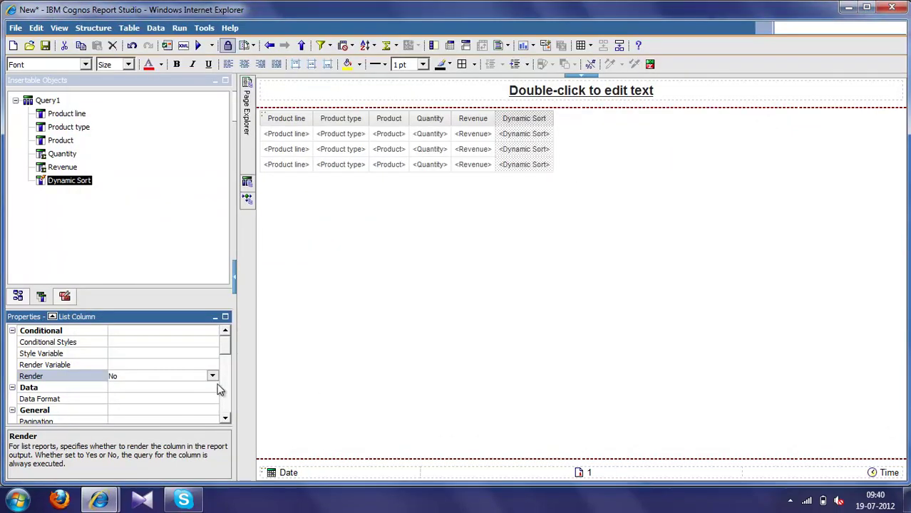
Set the Dynamic Sort column's Render to Yes and its Box Type to None.
left_click(212, 376)
left_click(182, 395)
left_click(225, 419)
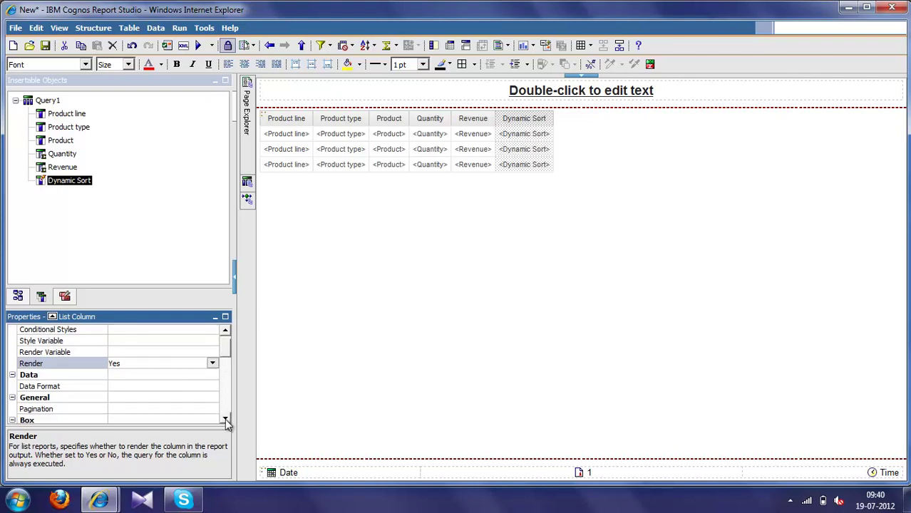
left_click(226, 420)
left_click(226, 419)
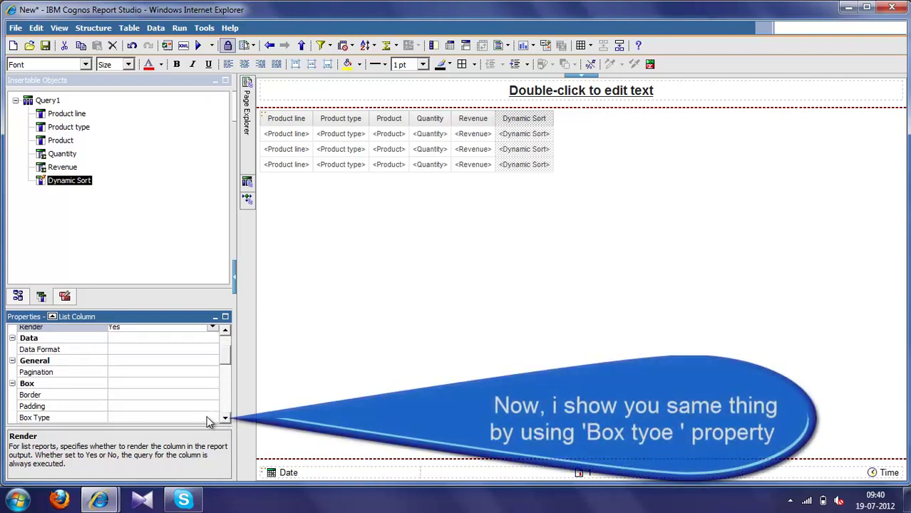
left_click(211, 417)
left_click(213, 418)
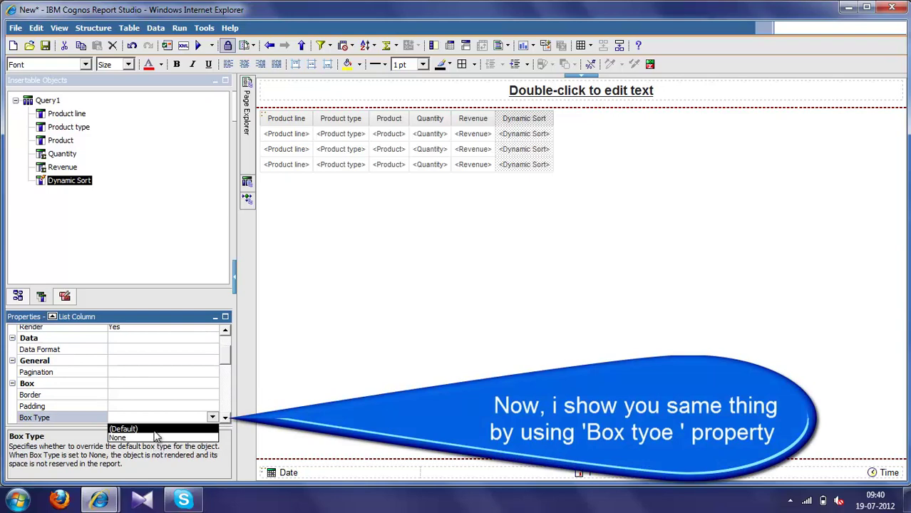
left_click(156, 438)
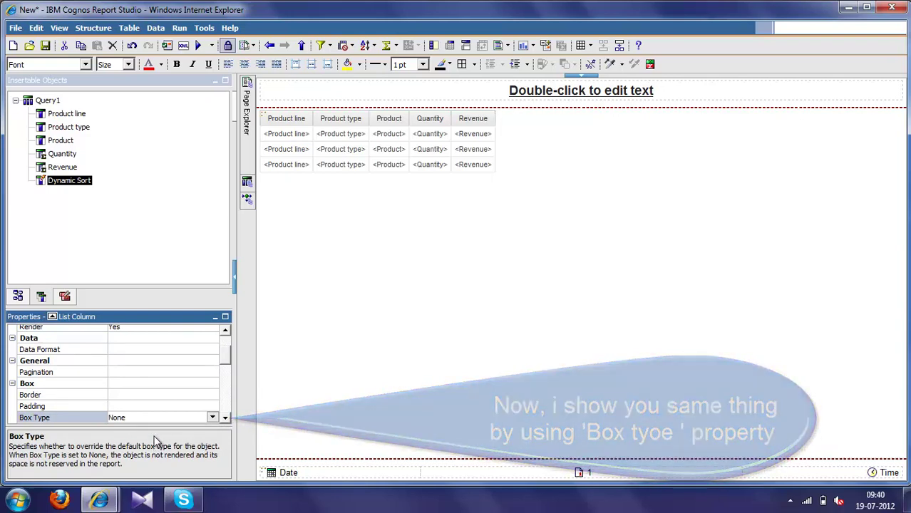
left_click(252, 46)
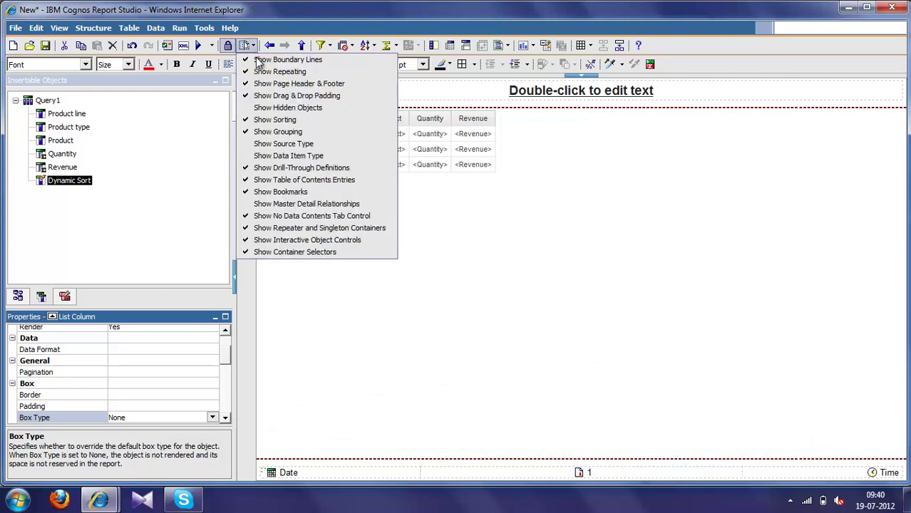
Show hidden objects, then run the report sorted by Product Line.
left_click(298, 111)
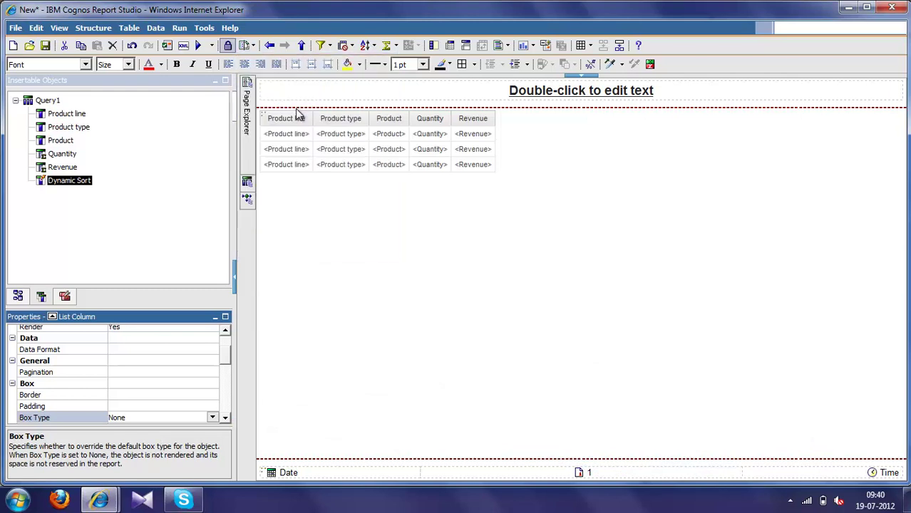
left_click(199, 46)
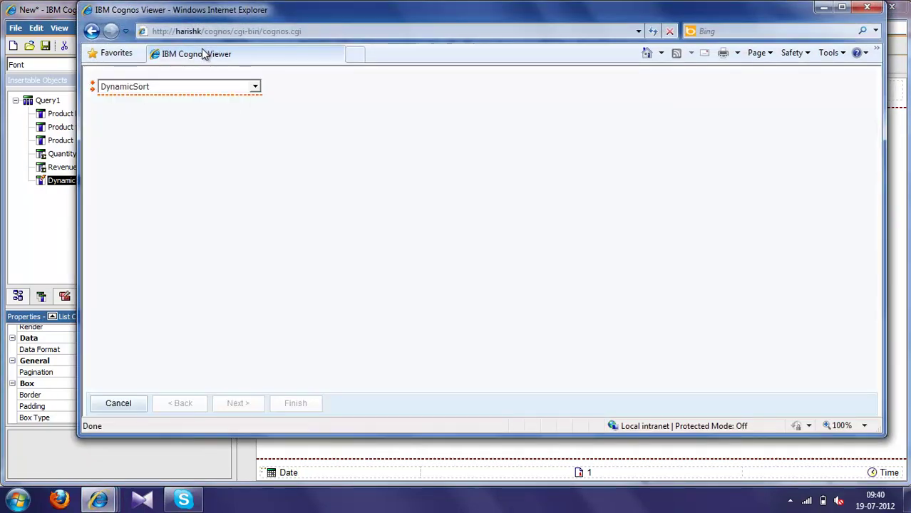
left_click(190, 88)
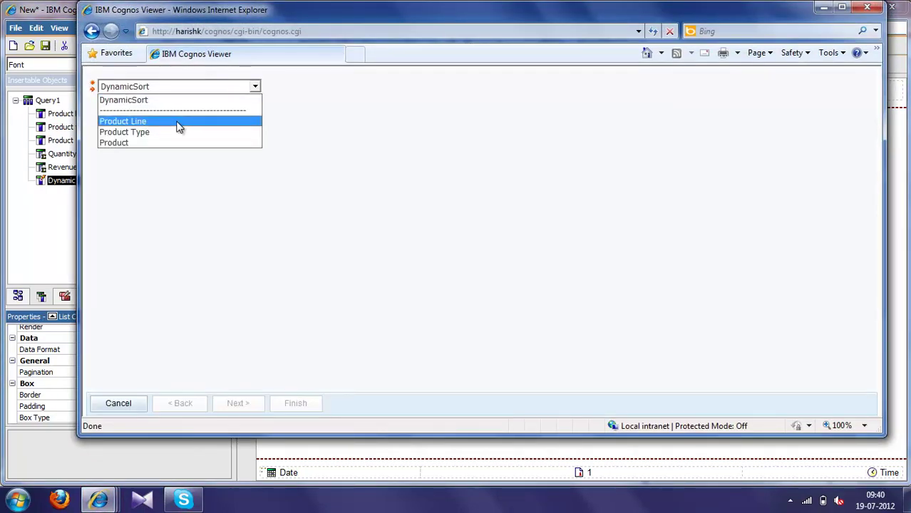
left_click(178, 123)
left_click(302, 401)
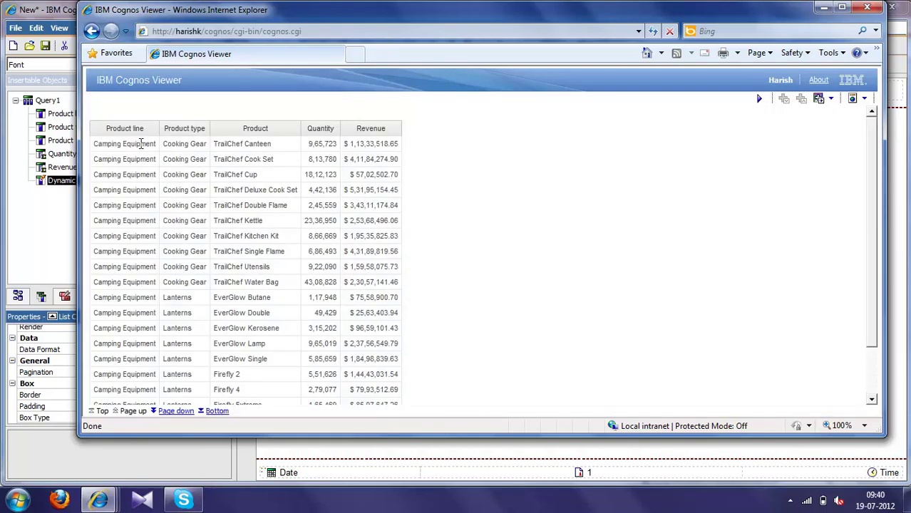
left_click_drag(141, 143, 142, 253)
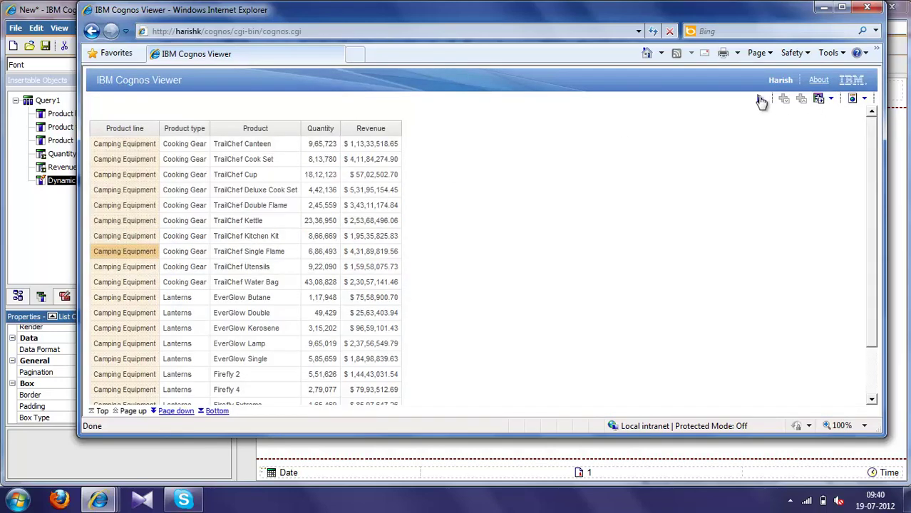
Rerun the report sorted by Product Type.
left_click(760, 100)
left_click(219, 88)
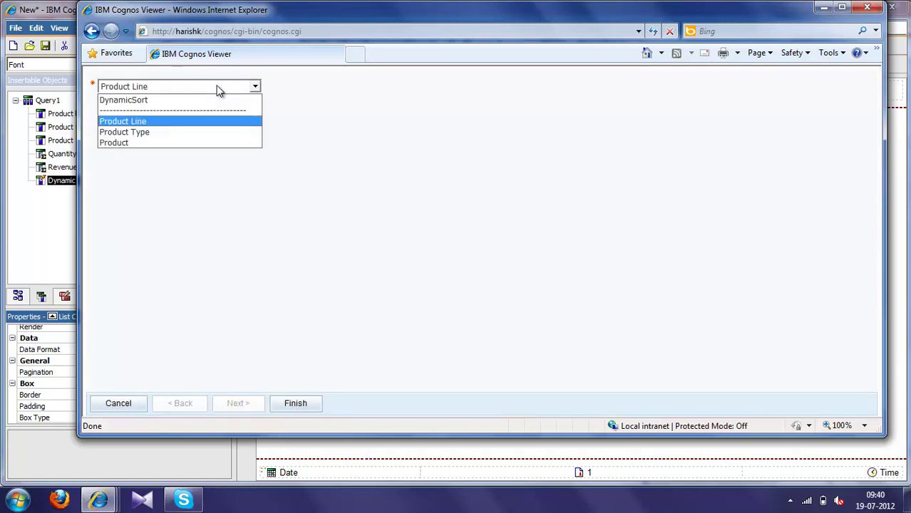
left_click(201, 134)
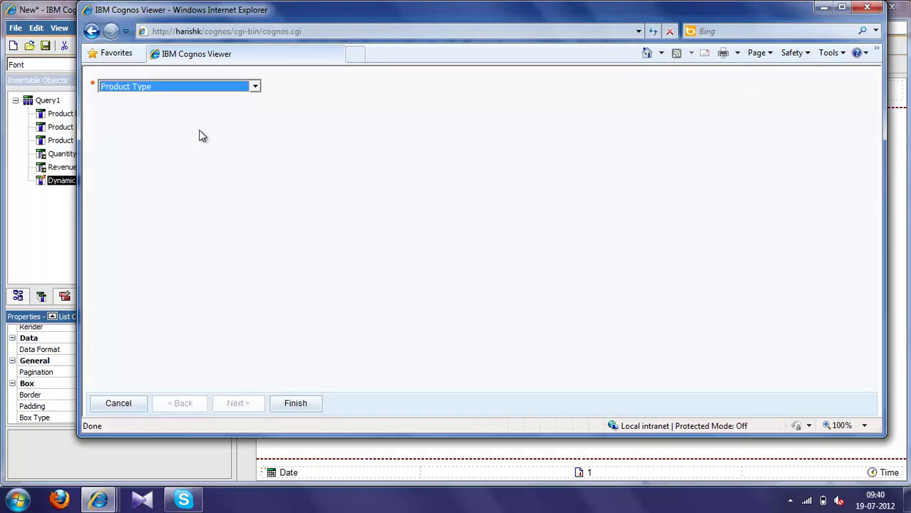
left_click(296, 404)
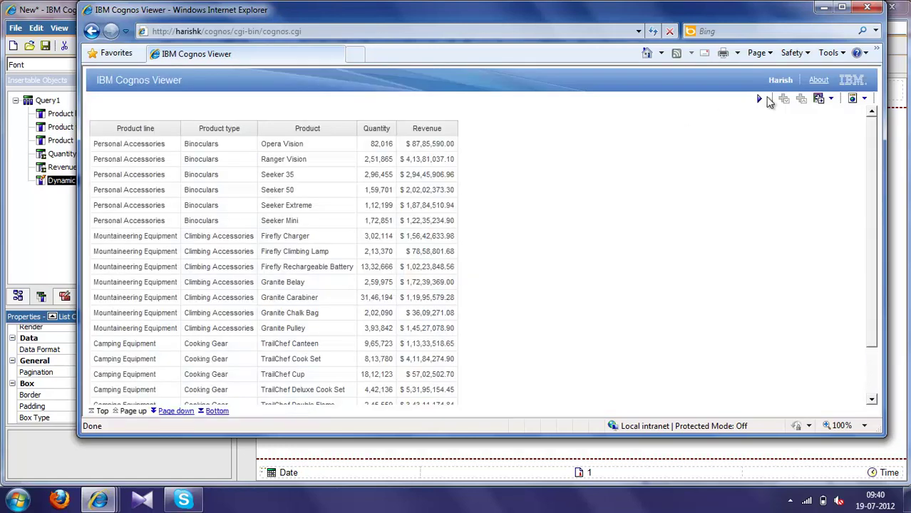
Rerun the report sorted by Product, check the Product column, and close the viewer.
left_click(761, 101)
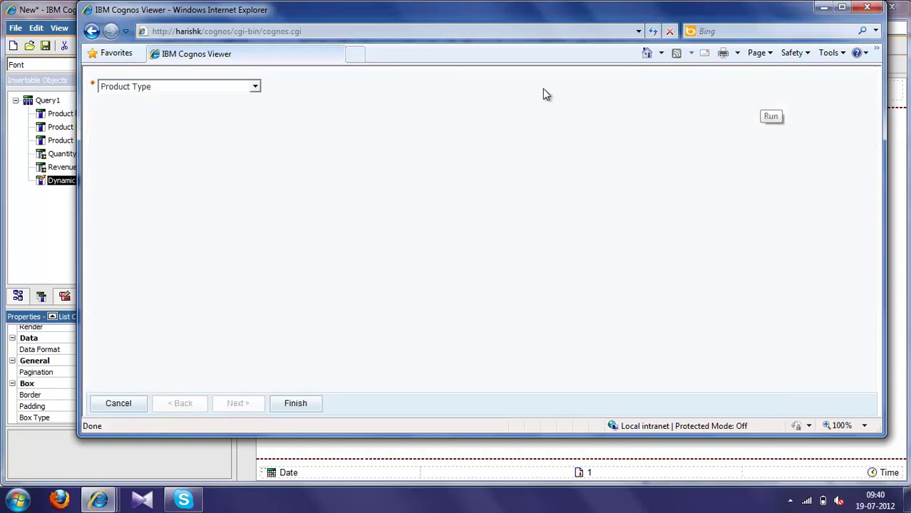
left_click(192, 88)
left_click(179, 143)
left_click(300, 404)
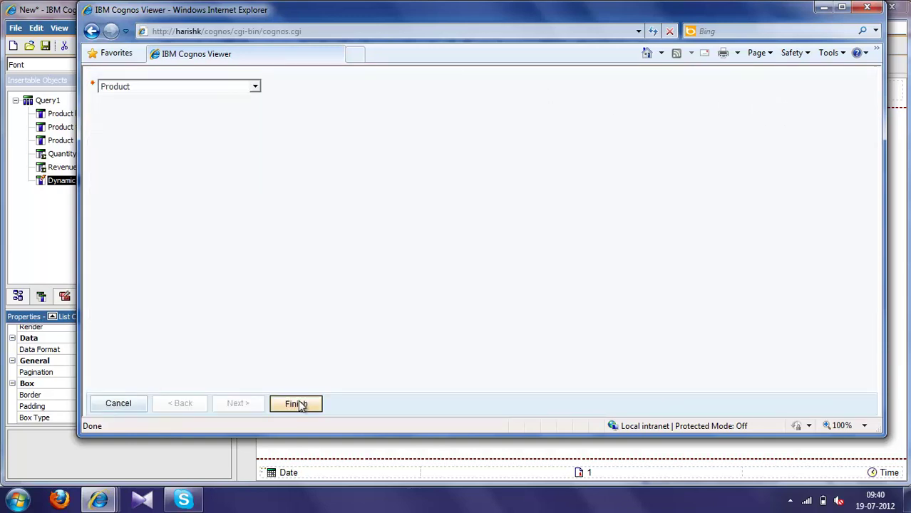
left_click_drag(268, 151, 275, 312)
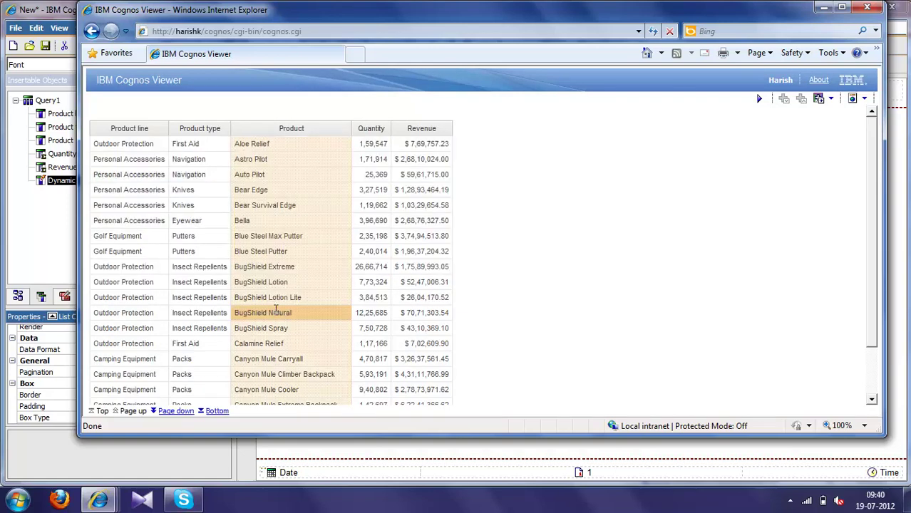
left_click(867, 7)
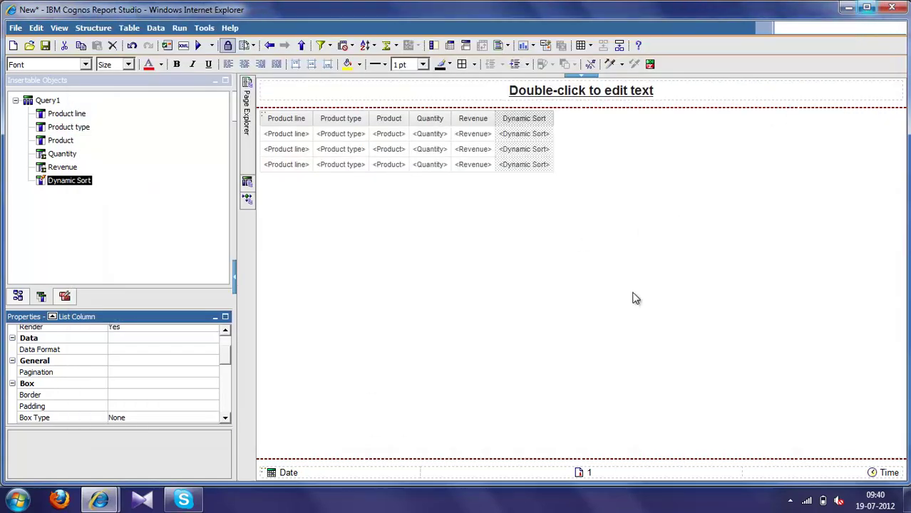
Hide hidden objects again and run the report sorted by Product Line.
left_click(250, 46)
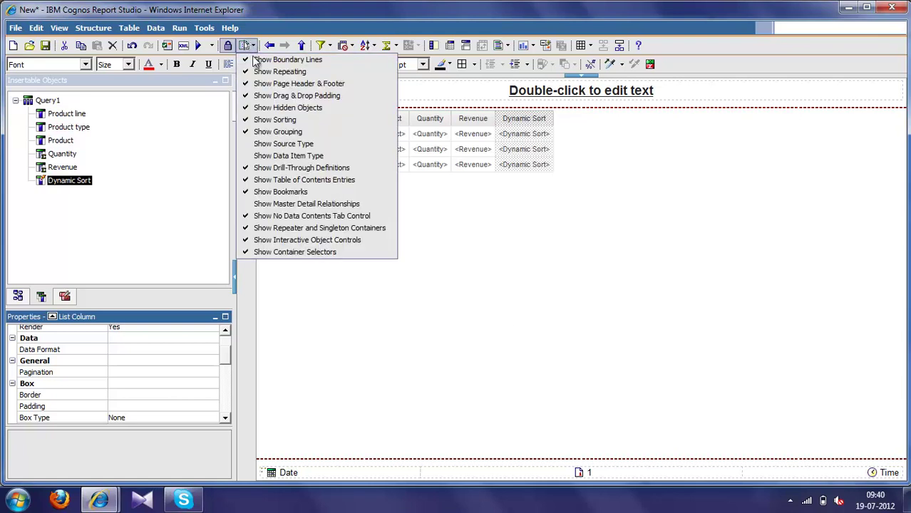
left_click(295, 108)
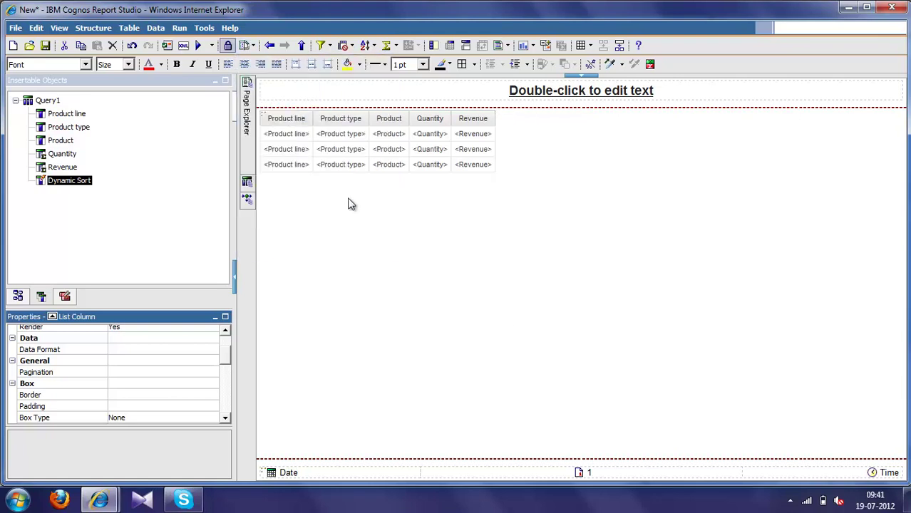
left_click(200, 49)
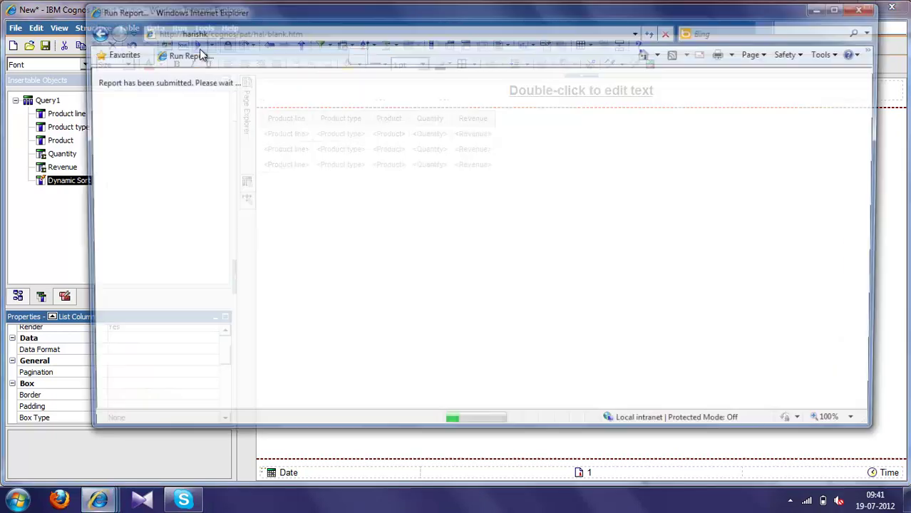
left_click(170, 87)
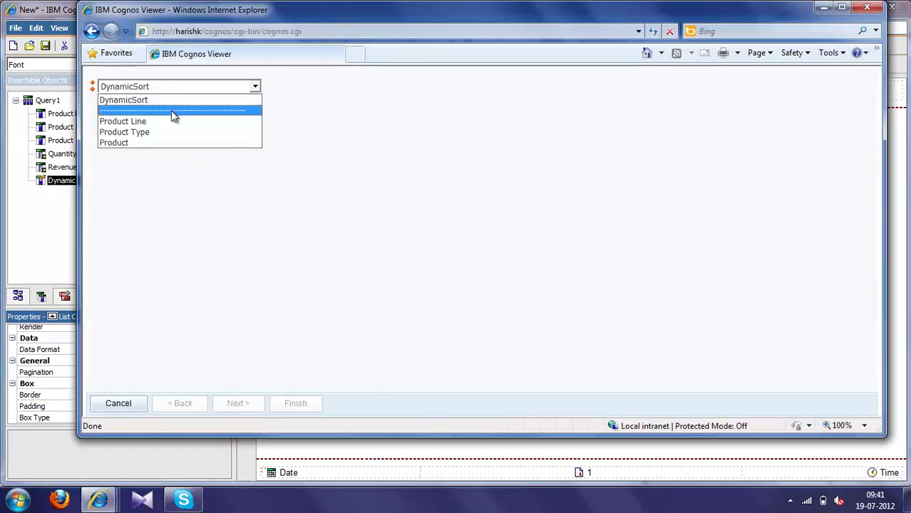
left_click(171, 121)
left_click(303, 406)
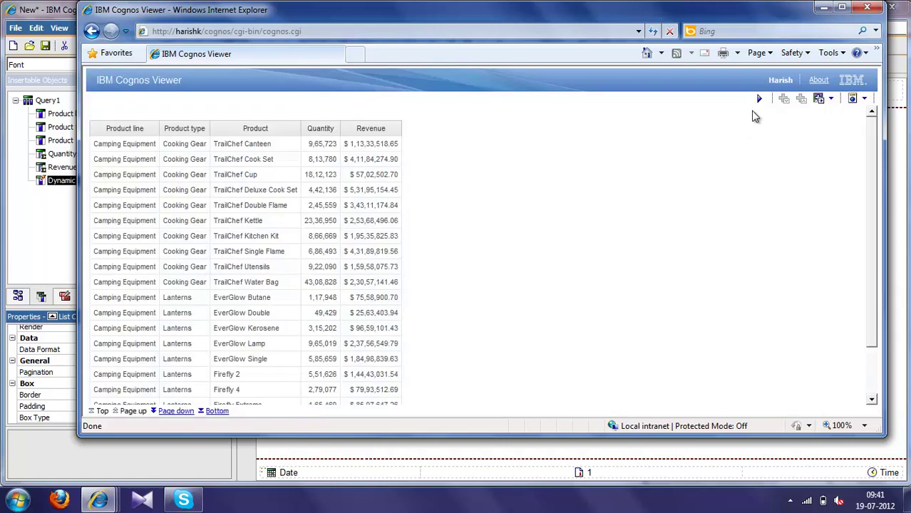
Rerun sorted by Product Type and check the Climbing Accessories rows.
left_click(758, 102)
left_click(252, 87)
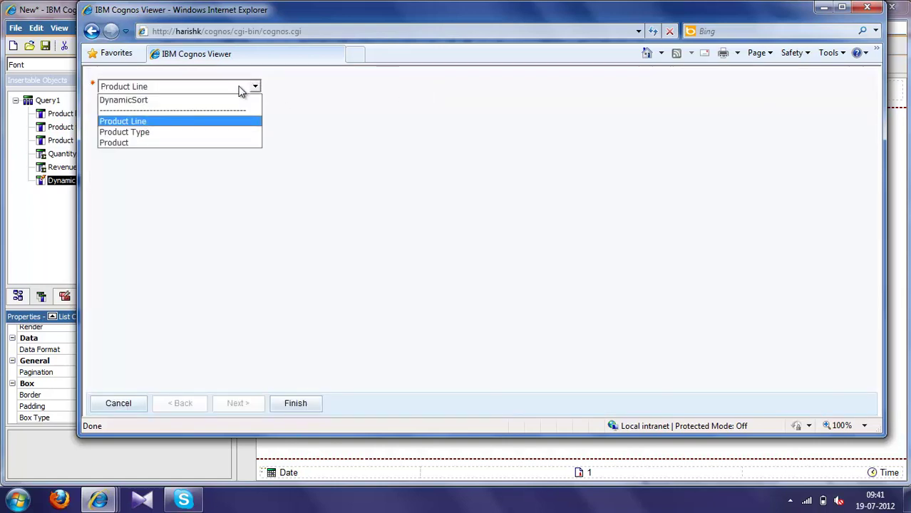
left_click(231, 133)
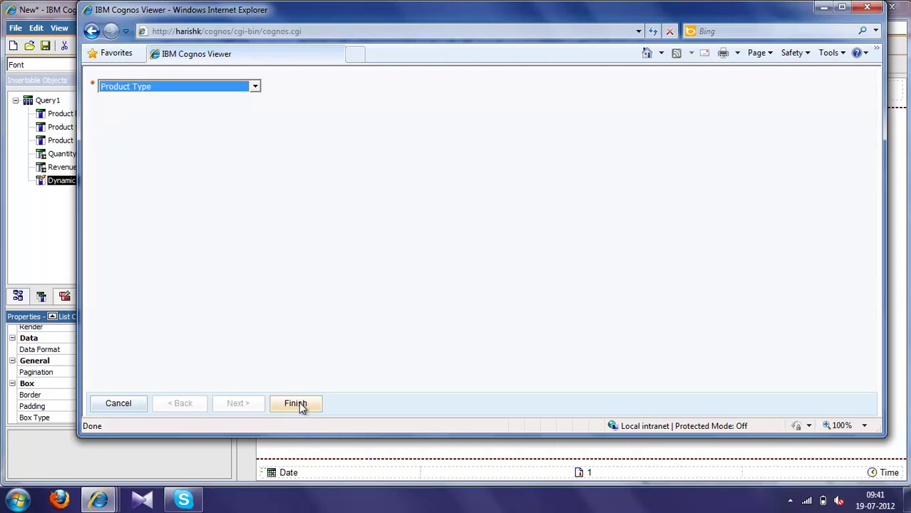
left_click(301, 405)
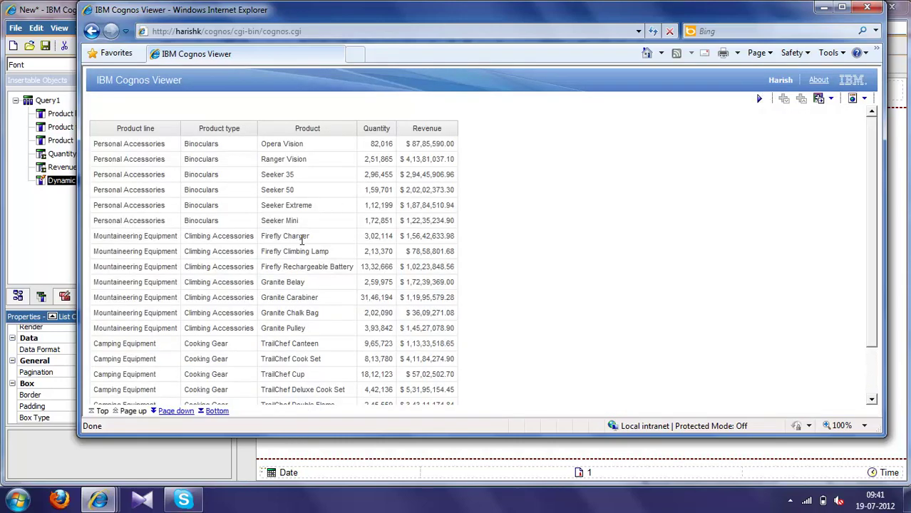
left_click(228, 232)
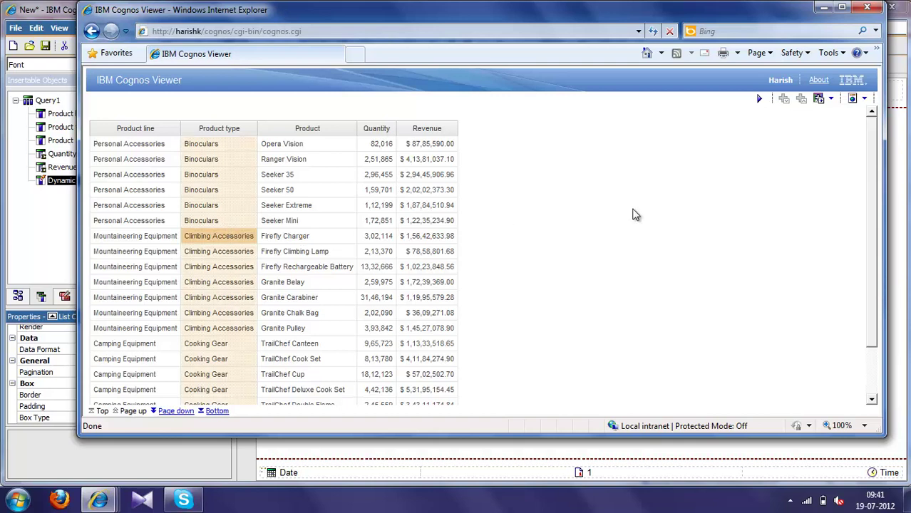
Rerun sorted by Product, check Bear Survival Edge, then close the viewer.
left_click(761, 105)
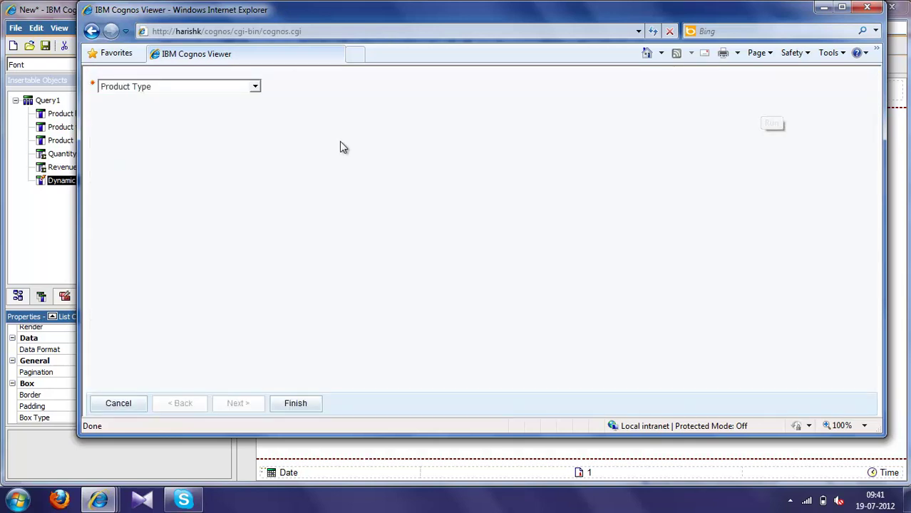
left_click(215, 86)
left_click(205, 143)
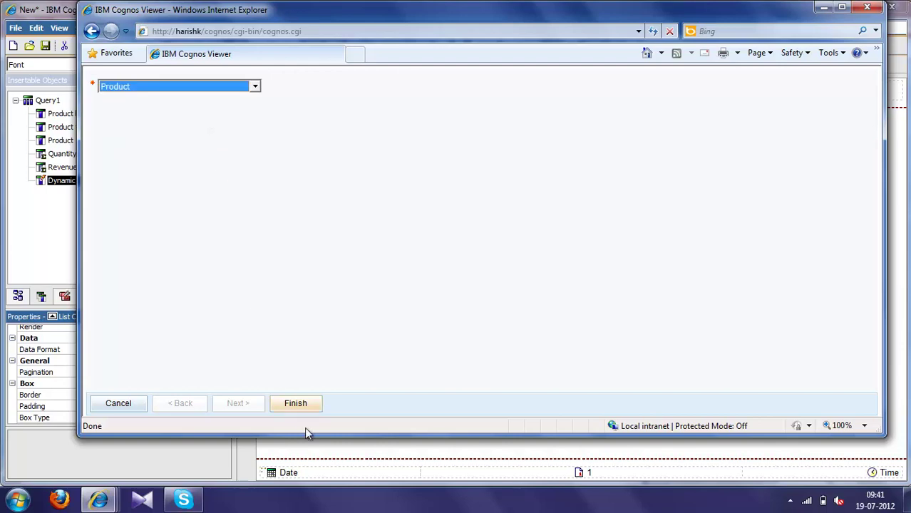
left_click(300, 406)
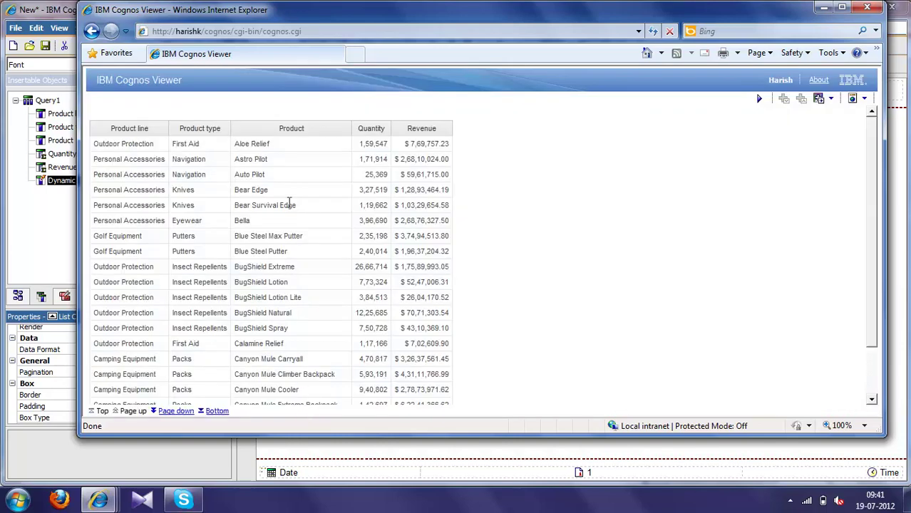
left_click(290, 203)
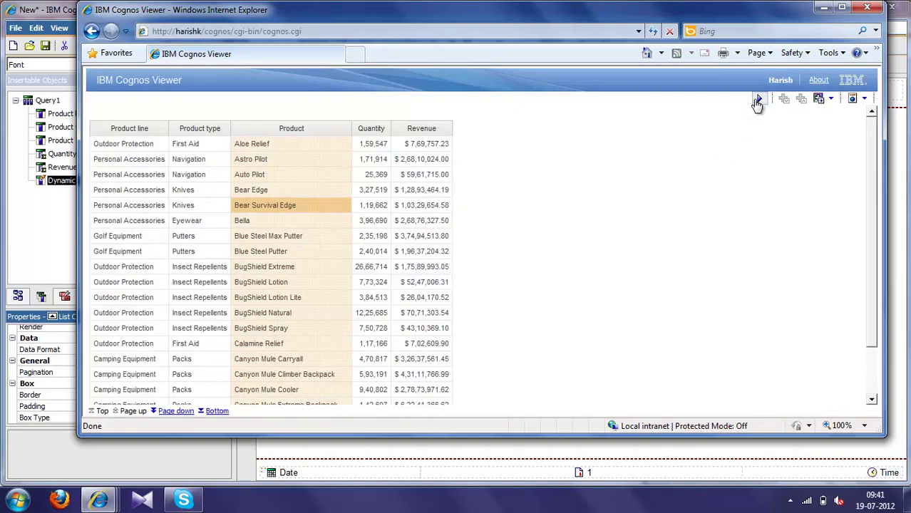
left_click(758, 101)
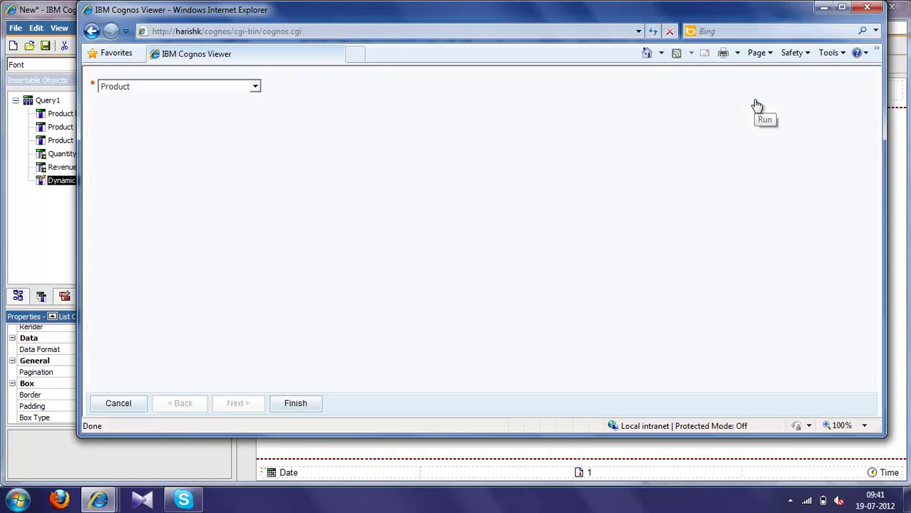
left_click(868, 10)
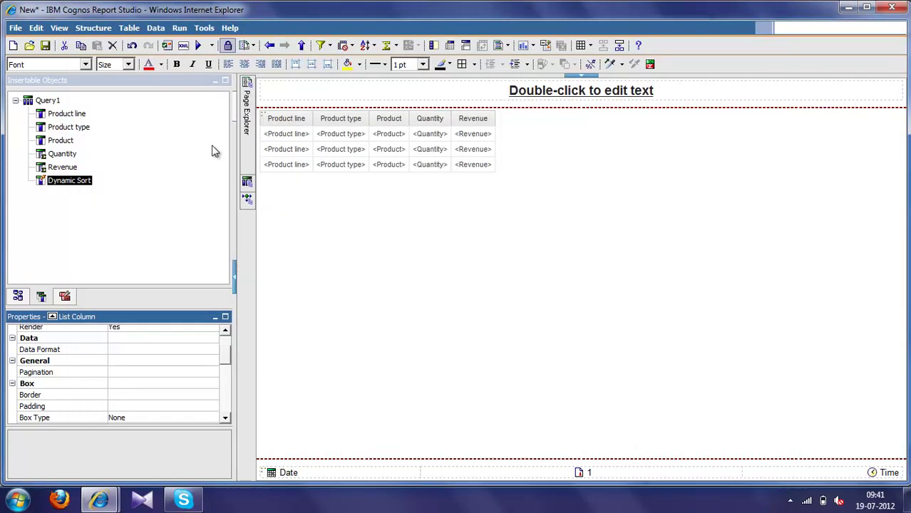
In Query Explorer, change Query1's Name property to 'Dynamic Sorting'.
left_click(247, 182)
left_click(310, 113)
double_click(310, 113)
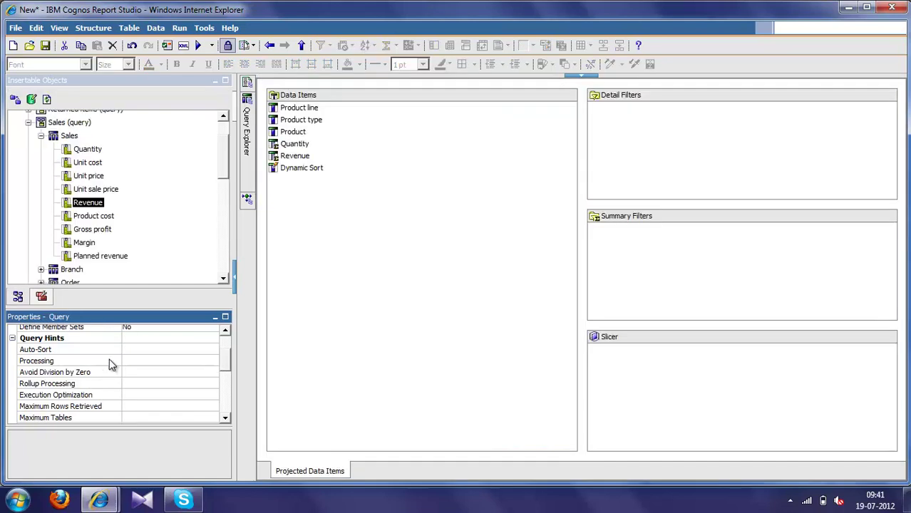
scroll(167, 343, "down", 7)
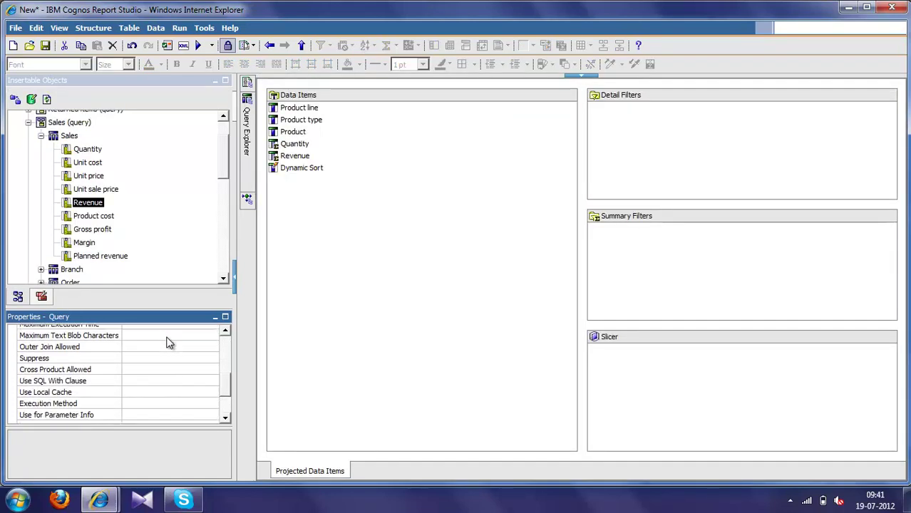
left_click(170, 406)
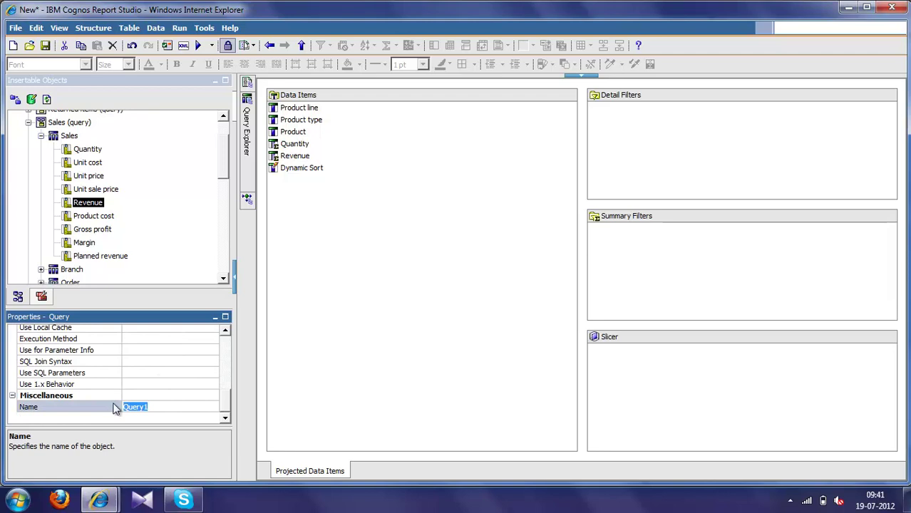
type("Dynamic Sorting")
left_click(413, 299)
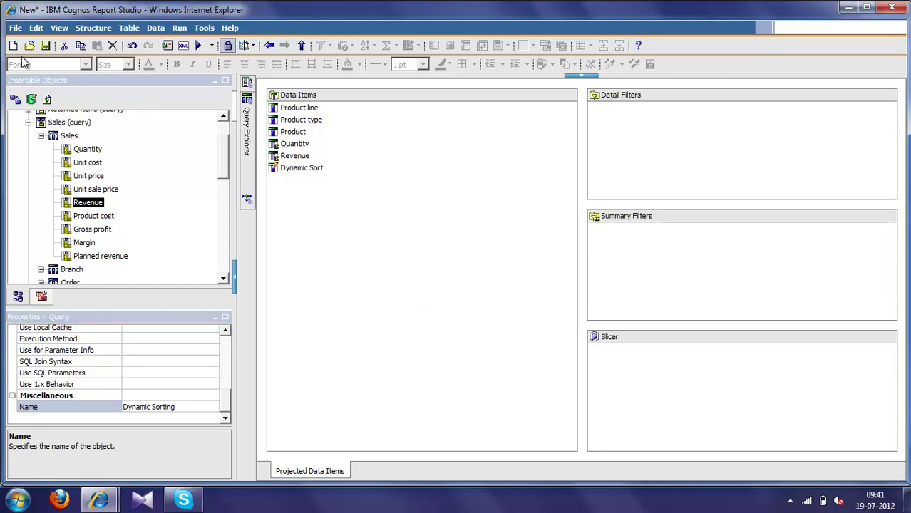
Use Save As to store the report as 'Dynamic Sorting' under GO Sales (query).
left_click(15, 29)
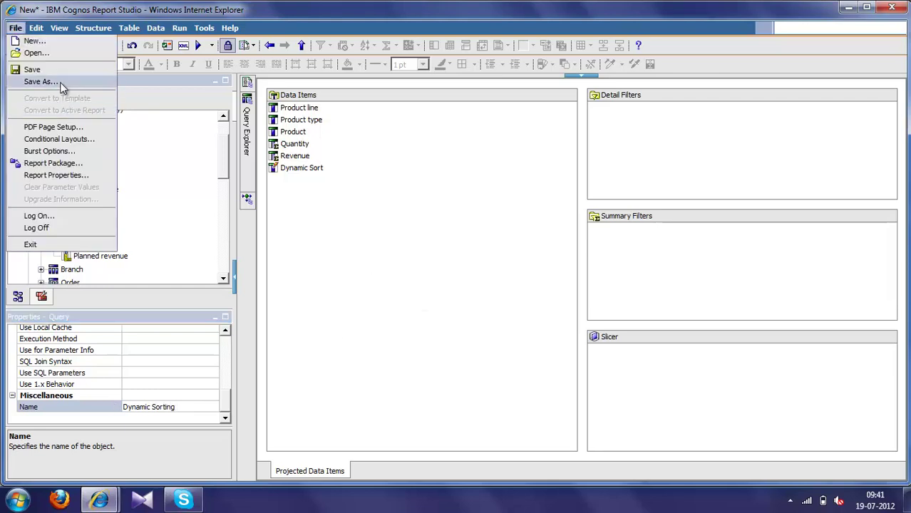
left_click(61, 85)
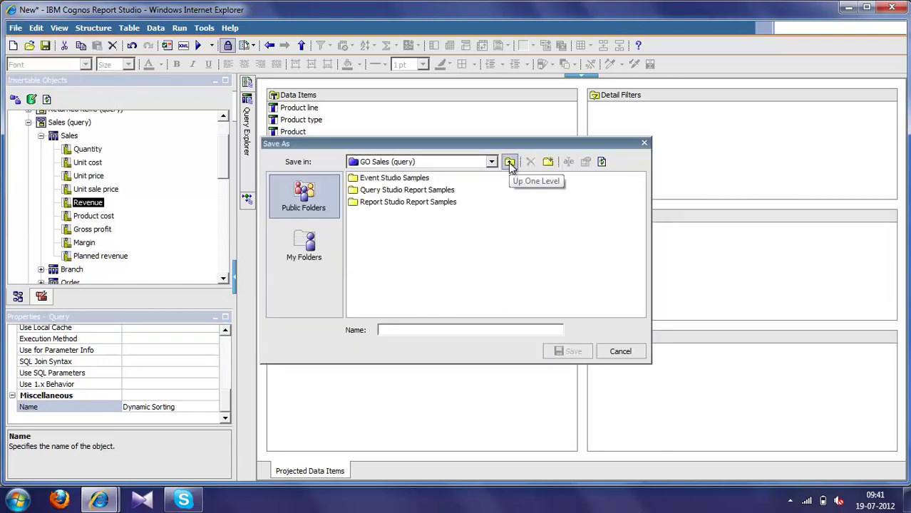
type("Dynamic Sorting")
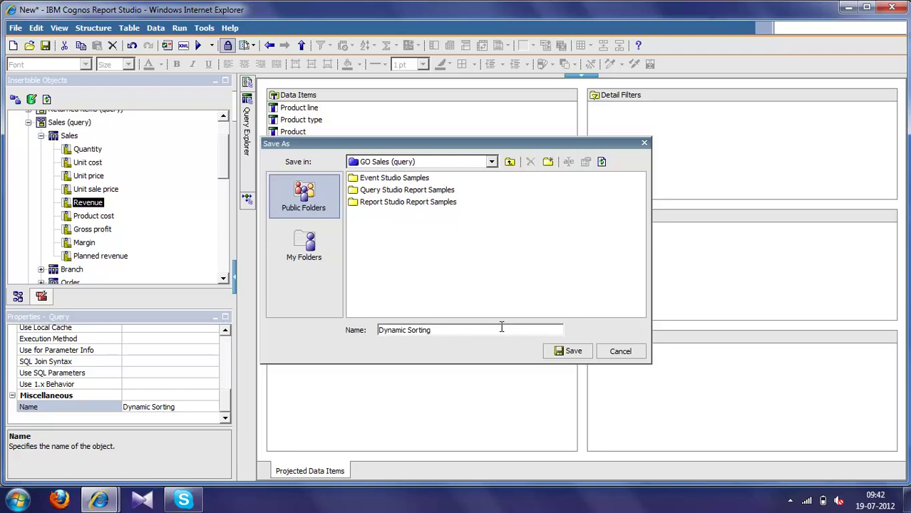
left_click(573, 355)
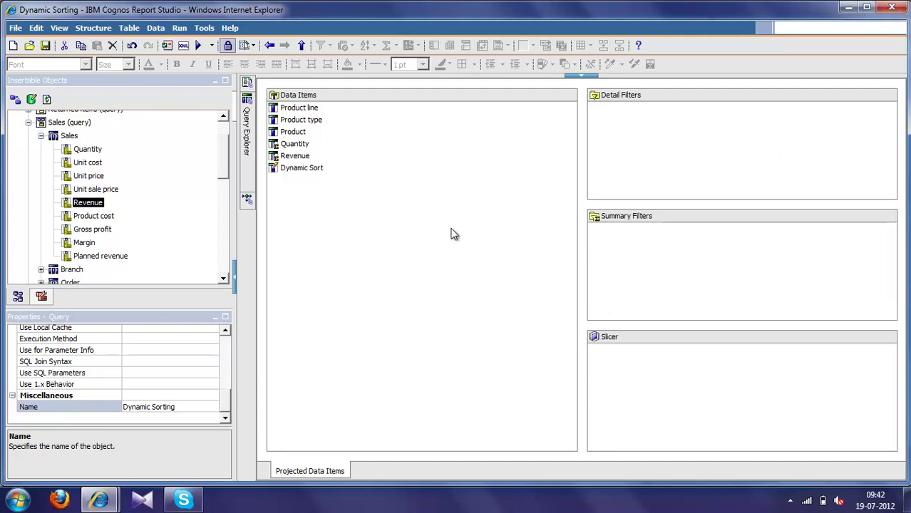
Go to My home in Cognos Connection and open the GO Sales (query) folder.
mouse_move(109, 503)
left_click(109, 448)
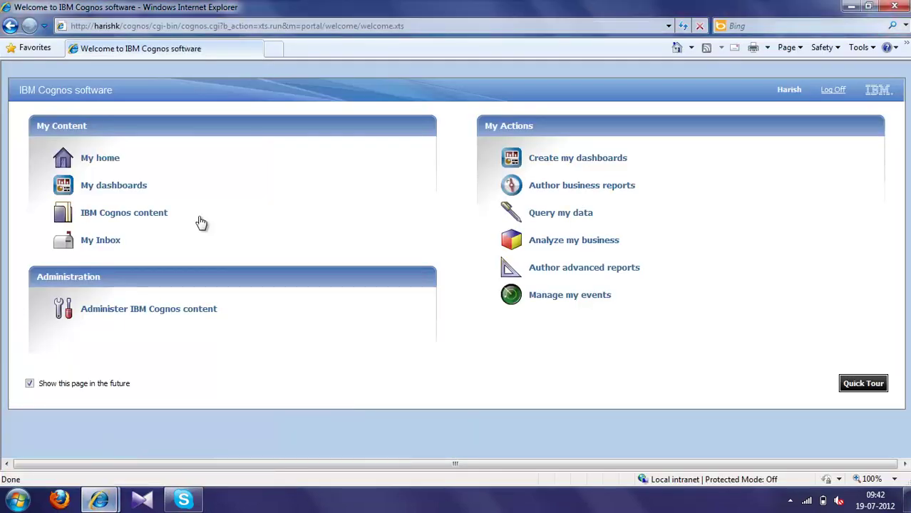
left_click(96, 162)
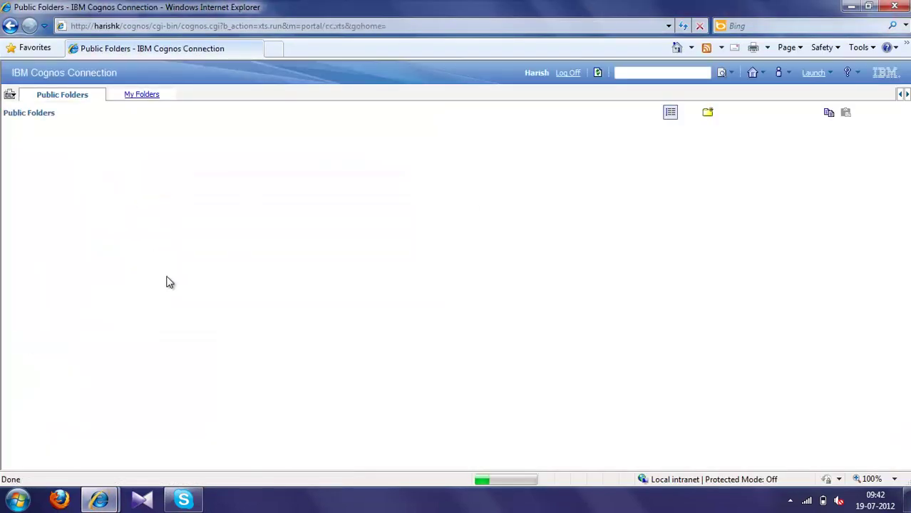
left_click(87, 264)
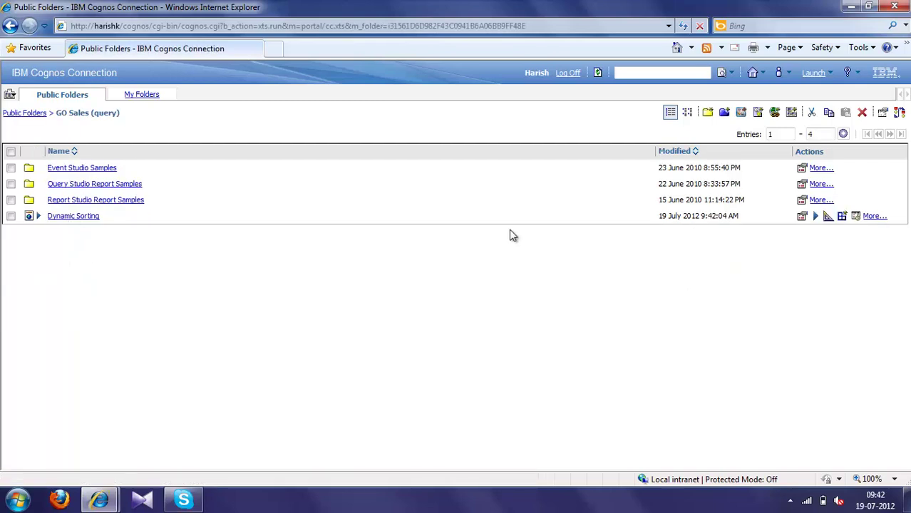
Run Dynamic Sorting with options, choosing Product Line as the sort column.
left_click(812, 216)
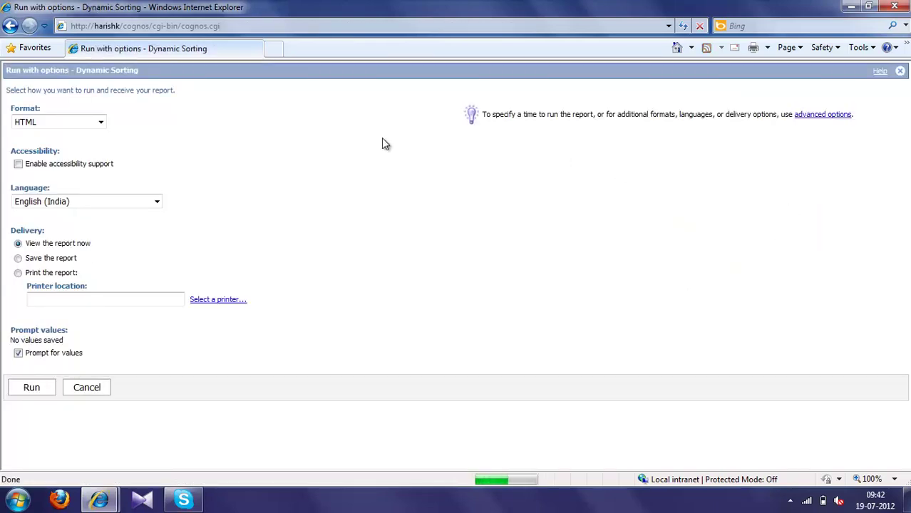
left_click(32, 388)
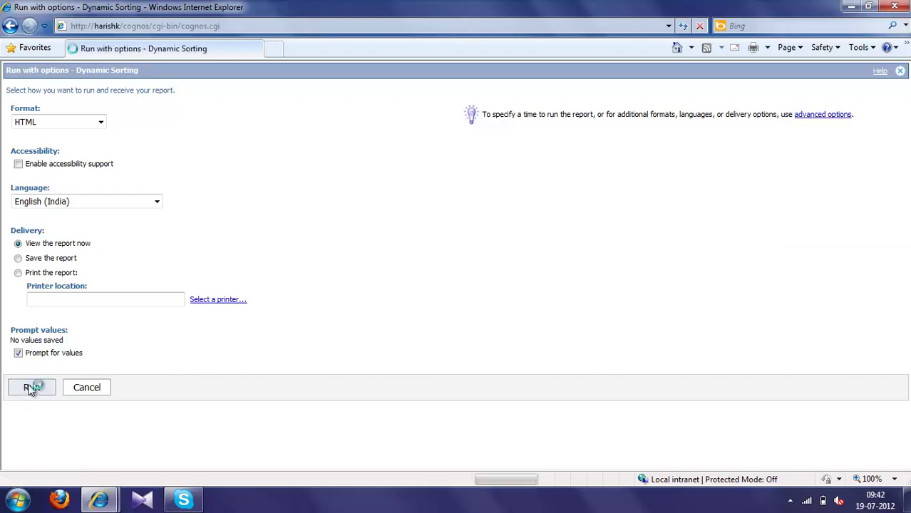
left_click(93, 81)
left_click(88, 117)
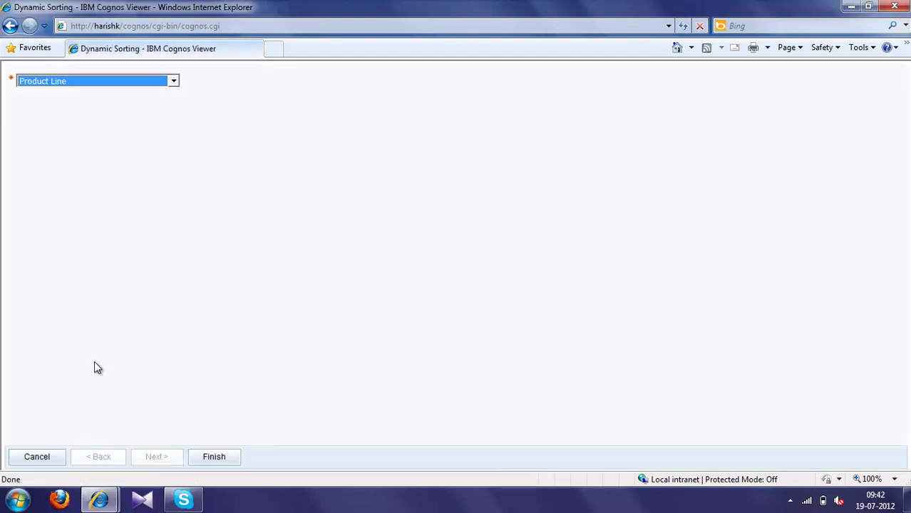
left_click(221, 457)
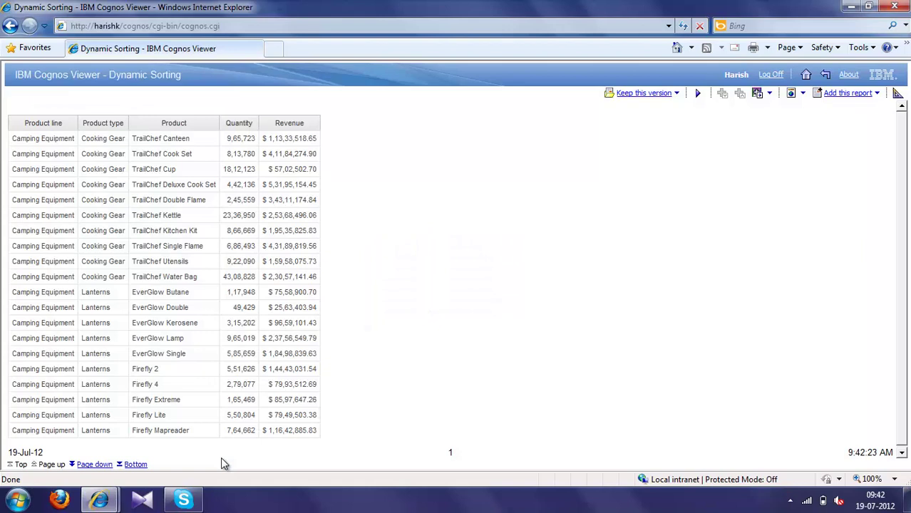